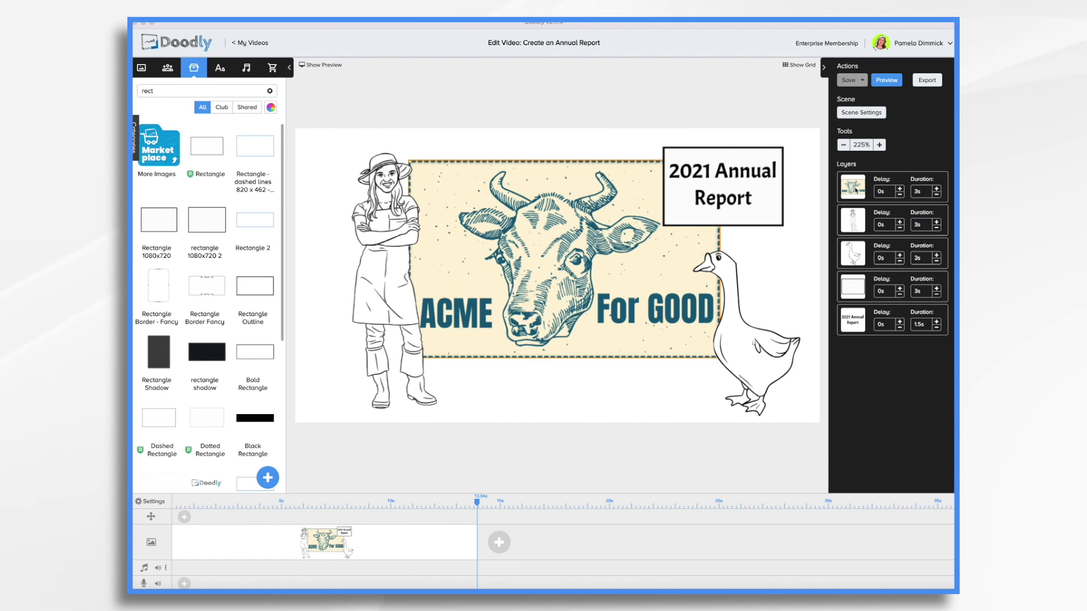
Set the Acme logo layer's duration to 1s and change the logo's reveal mode to Fade, saving the asset.
click(937, 195)
click(936, 196)
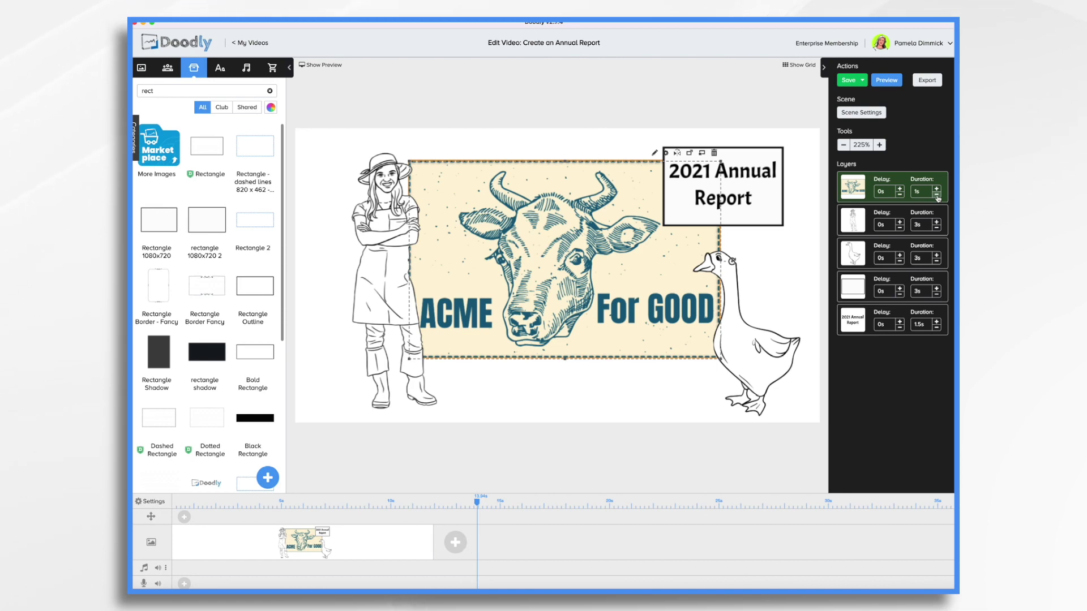
click(655, 153)
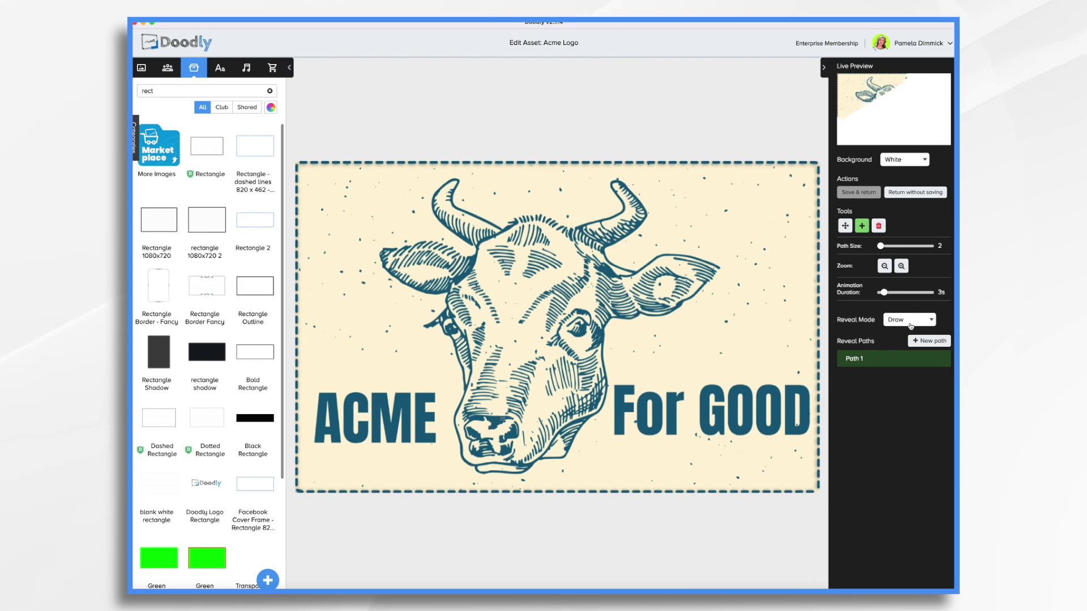
click(908, 320)
click(903, 332)
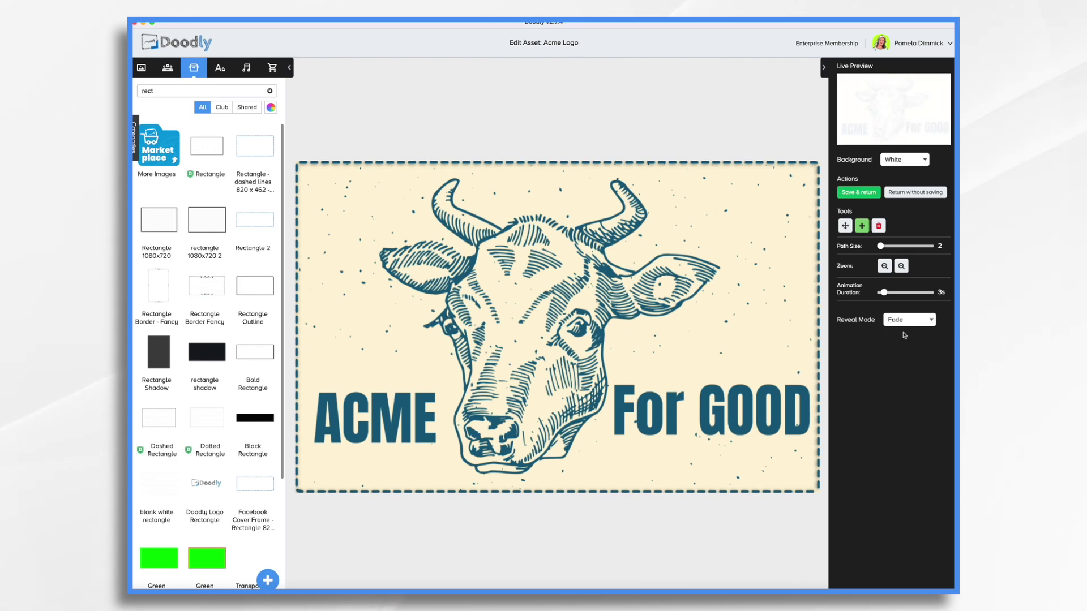
click(858, 192)
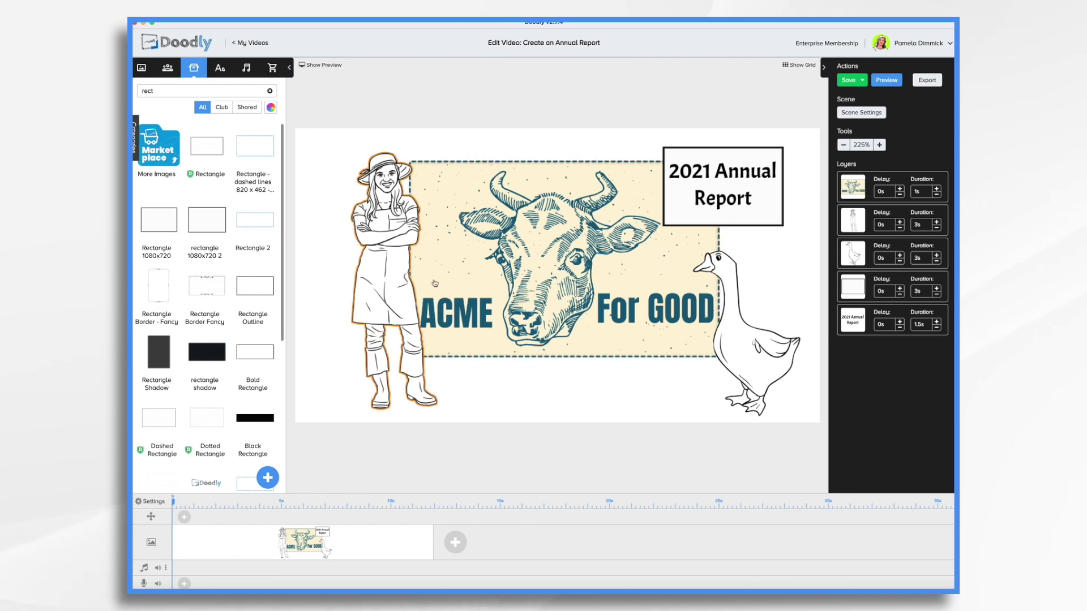
Set the farmer and goose layer durations to 2s and the rectangle's to 1s, and preview the video.
click(937, 228)
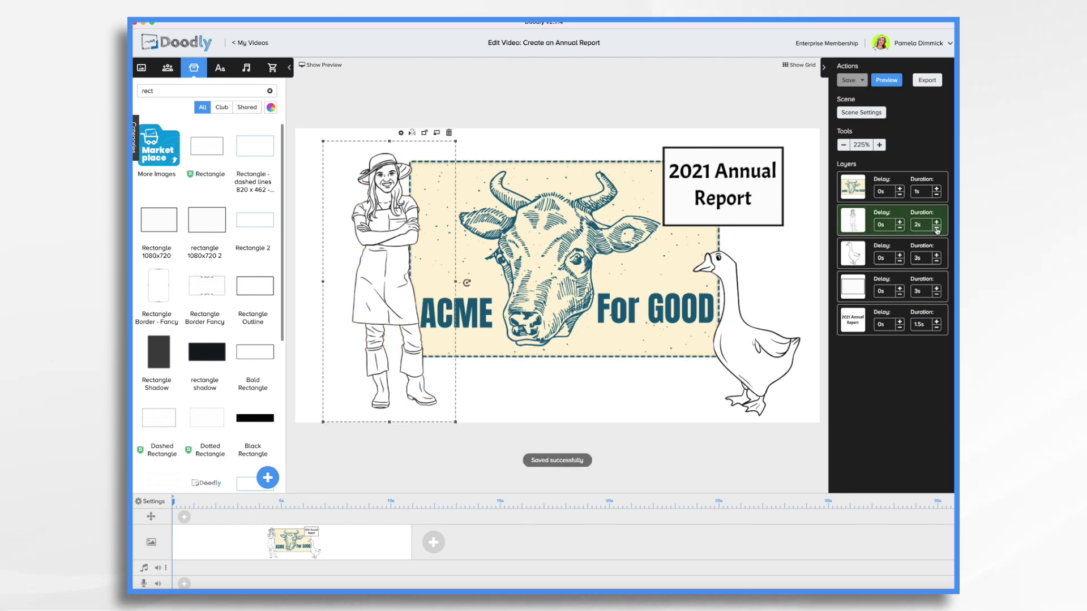
click(937, 262)
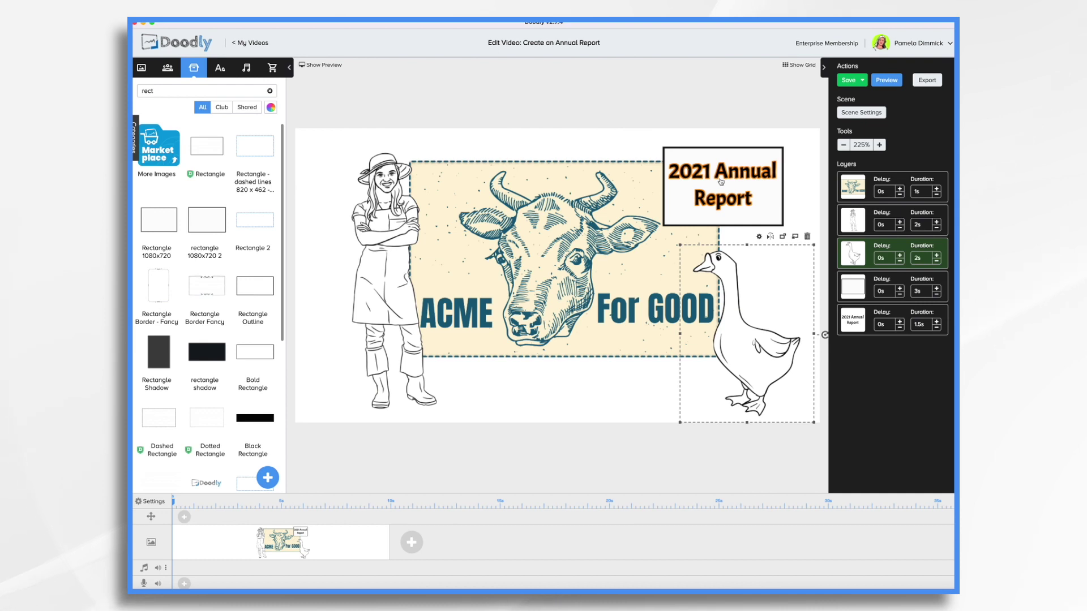
click(936, 294)
click(937, 294)
click(937, 293)
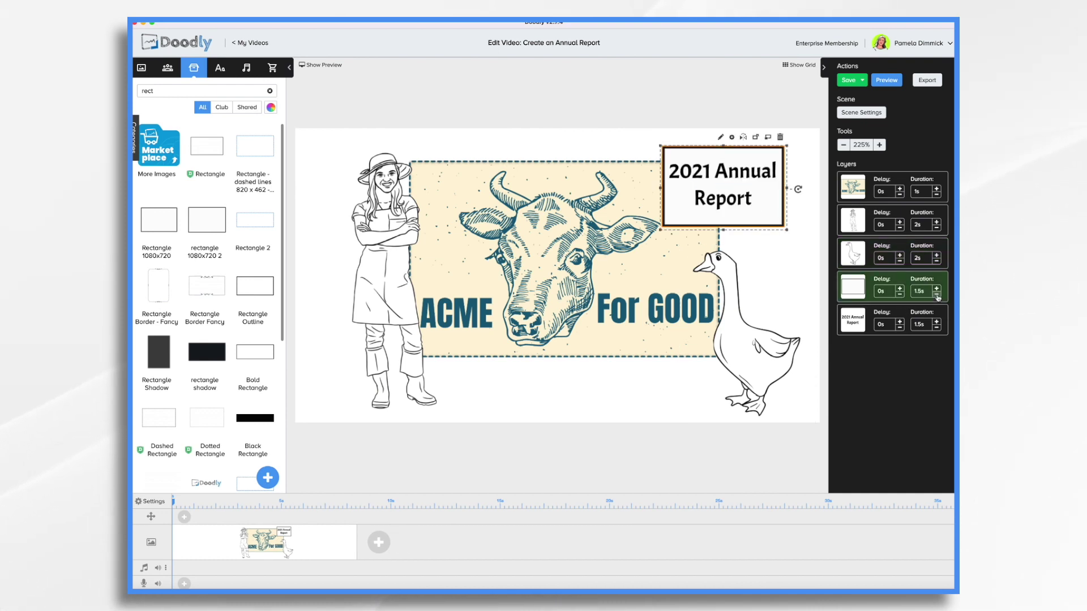
click(937, 295)
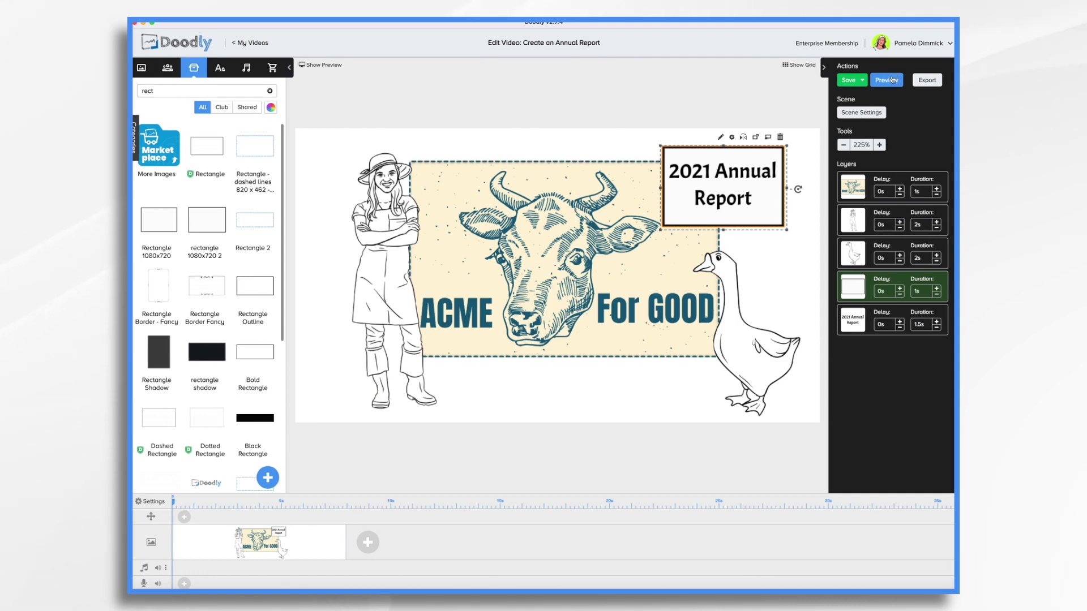
click(893, 81)
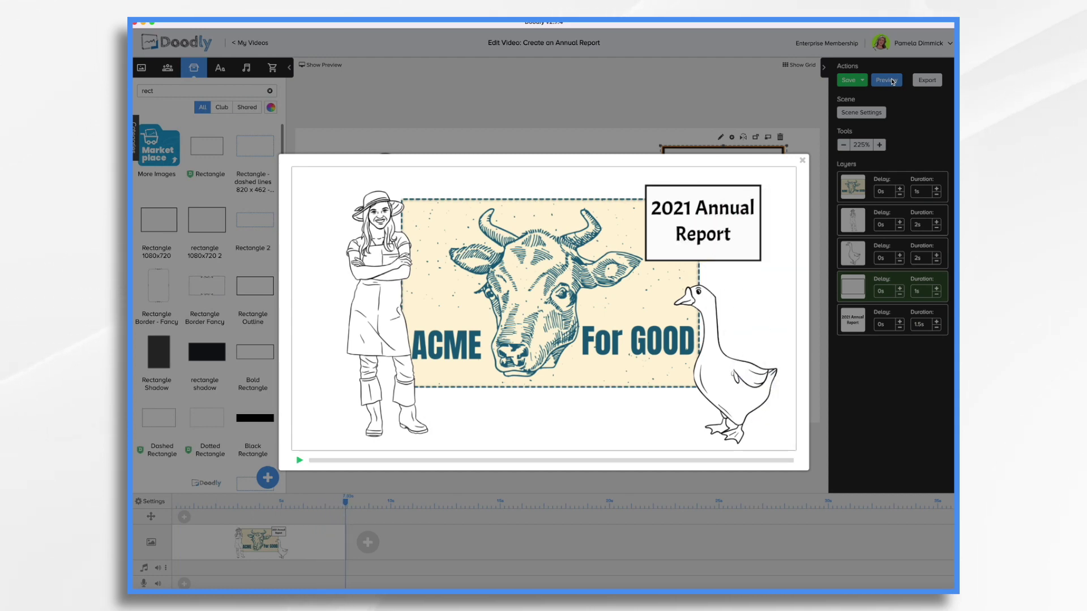
click(802, 160)
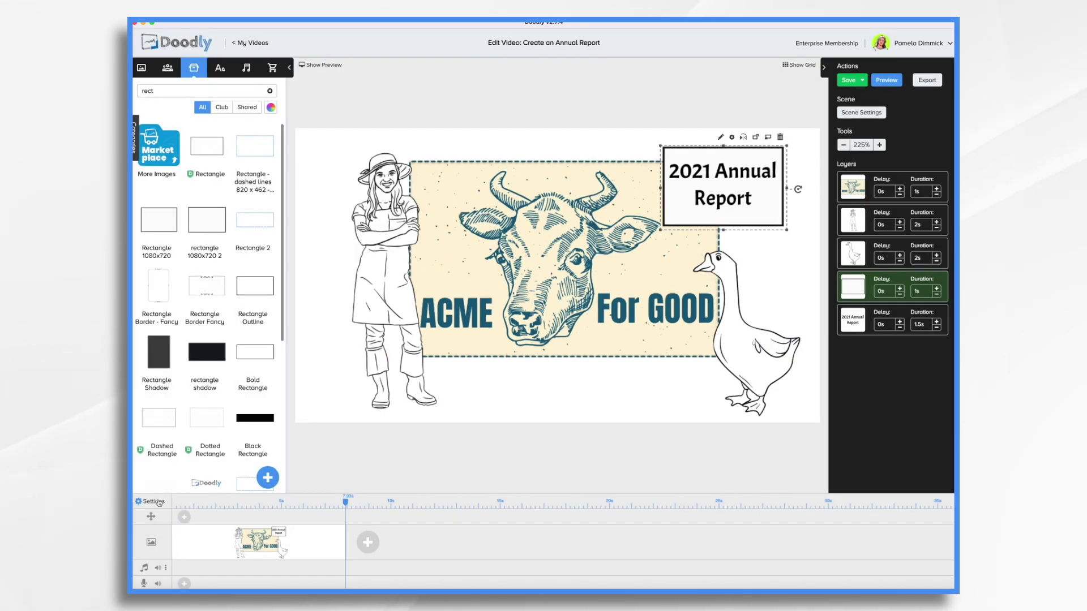
Turn the video's erase mode off and choose the right-handed real hand with the blue checkered sleeve.
click(153, 501)
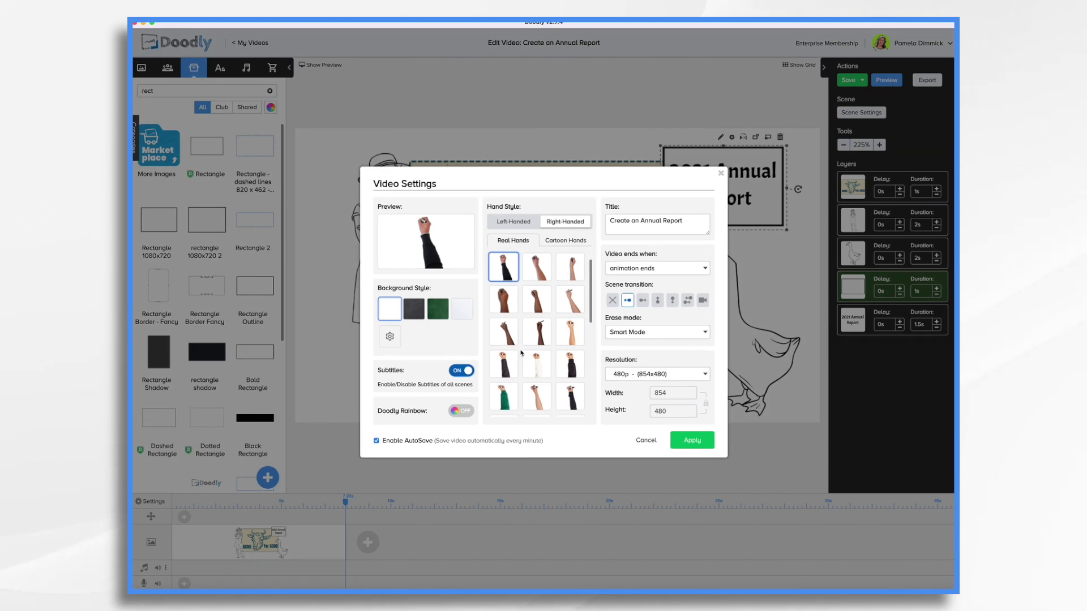
click(670, 339)
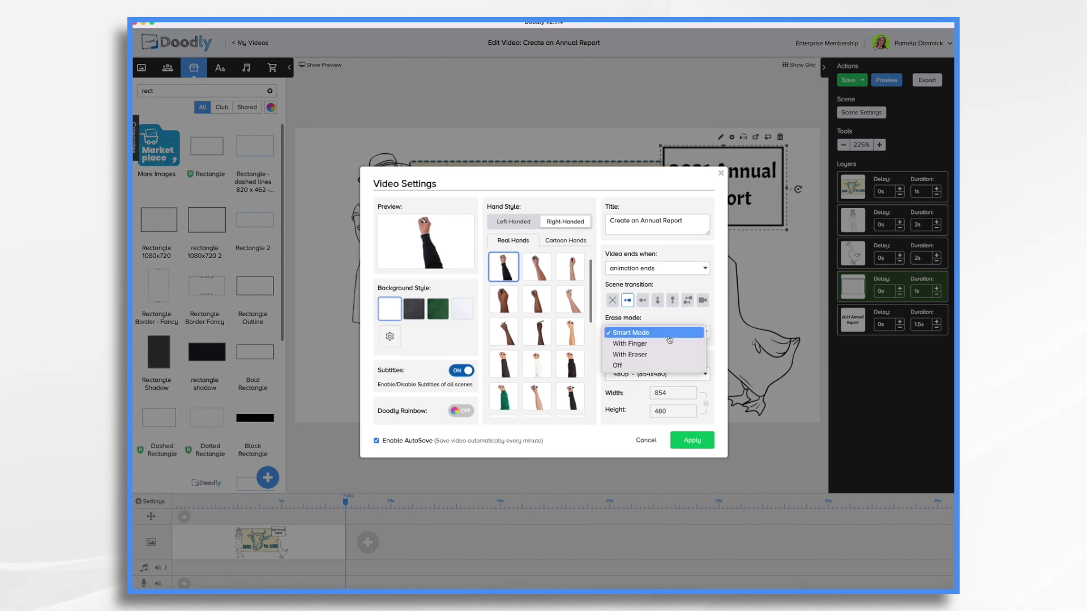
click(639, 365)
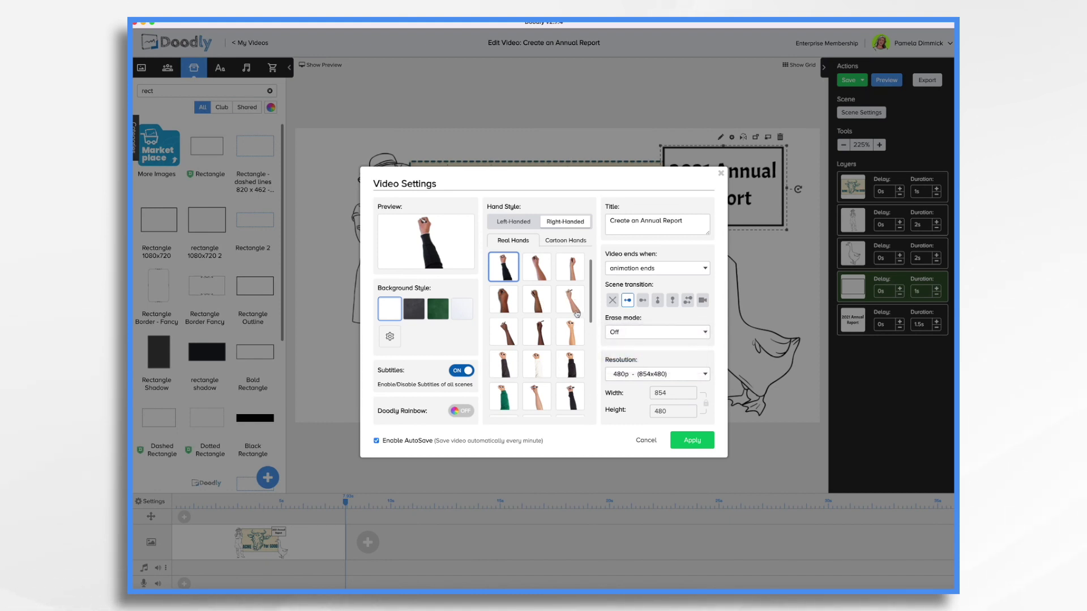
scroll(560, 369, down, 5)
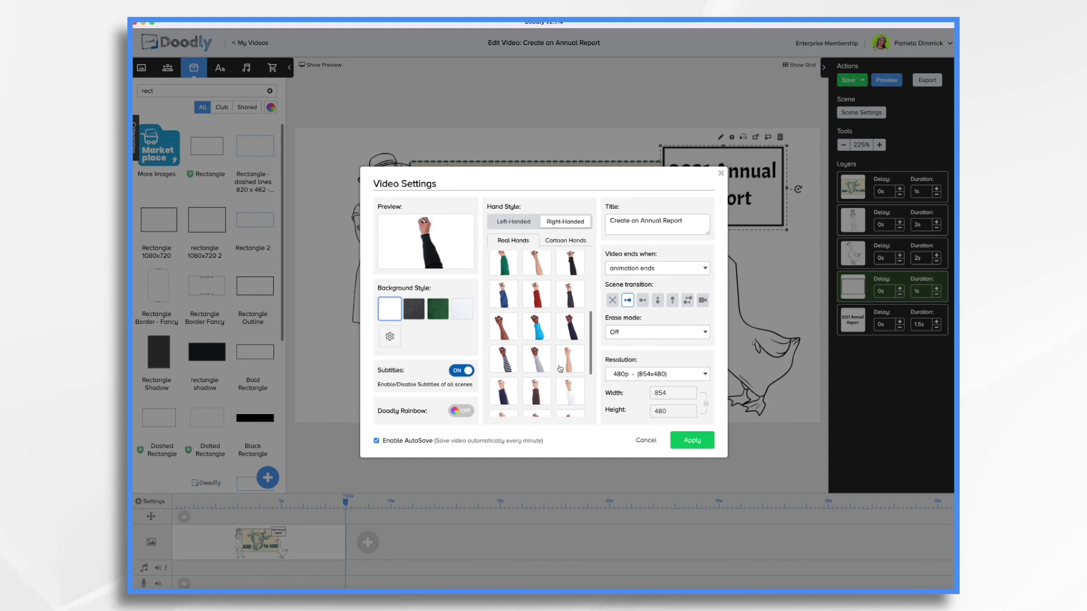
click(503, 336)
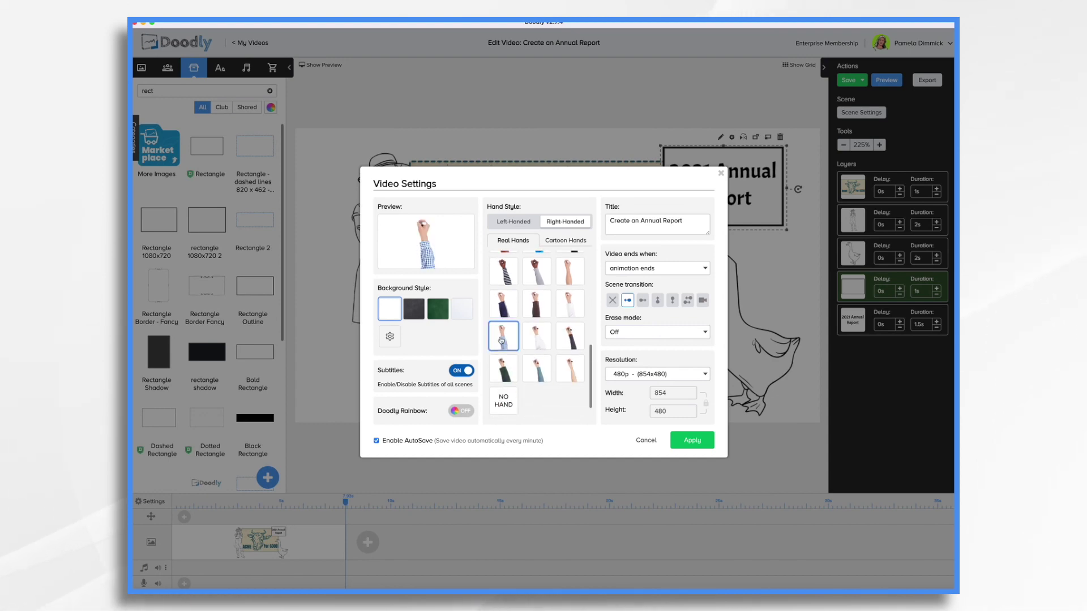
click(697, 440)
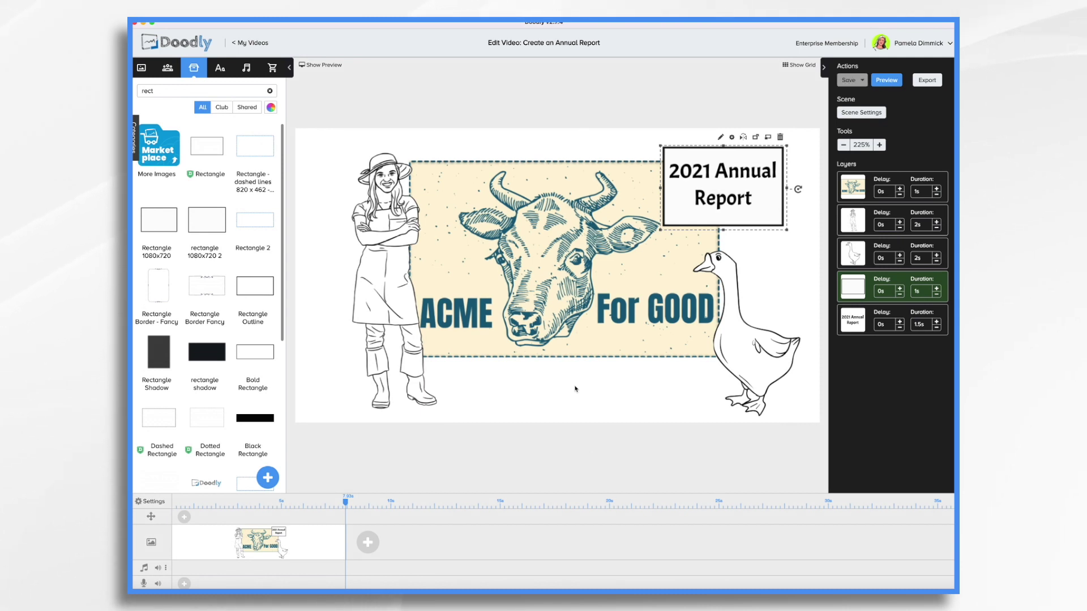
Add a new scene with the Acme-Regular title "2021 - Accomplishments", enlarged and centred near the scene's upper edge.
click(368, 543)
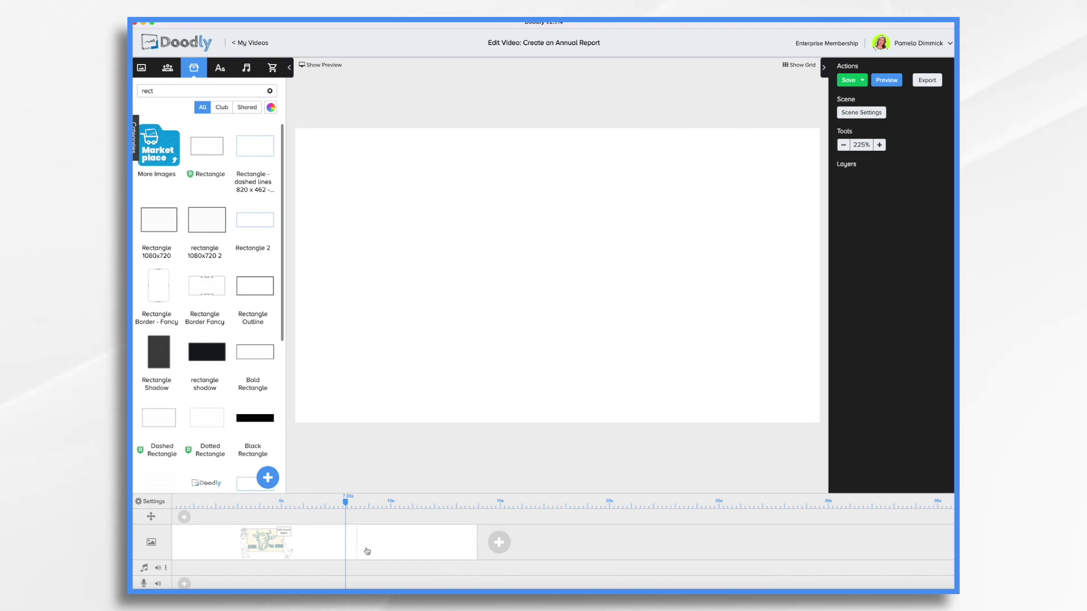
click(220, 68)
drag(206, 116, 552, 191)
text(2021 - Accomplishments)
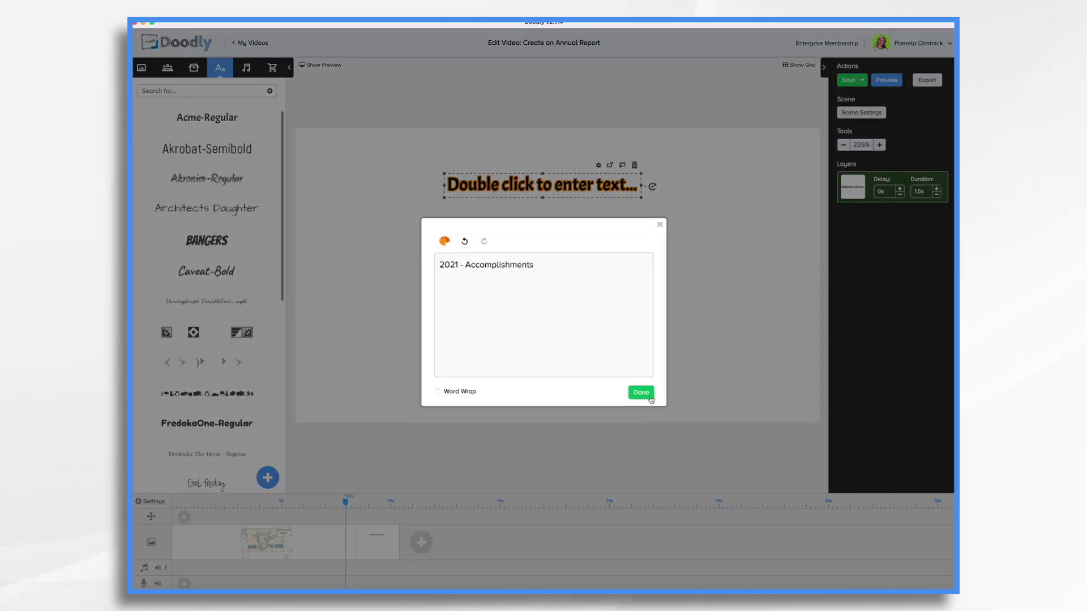
click(640, 393)
drag(447, 198, 401, 219)
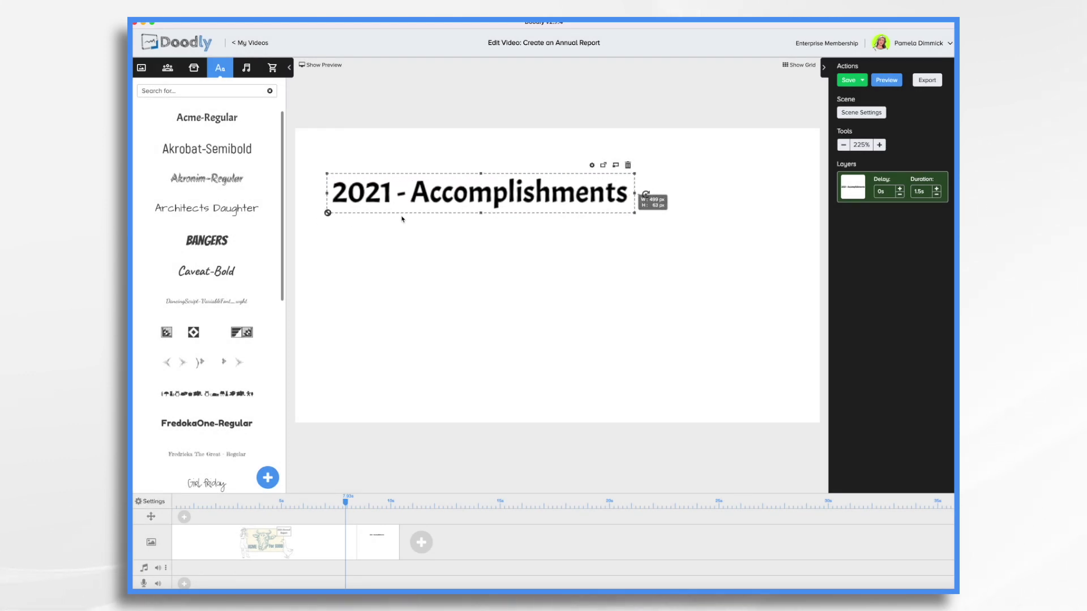
drag(512, 194, 589, 168)
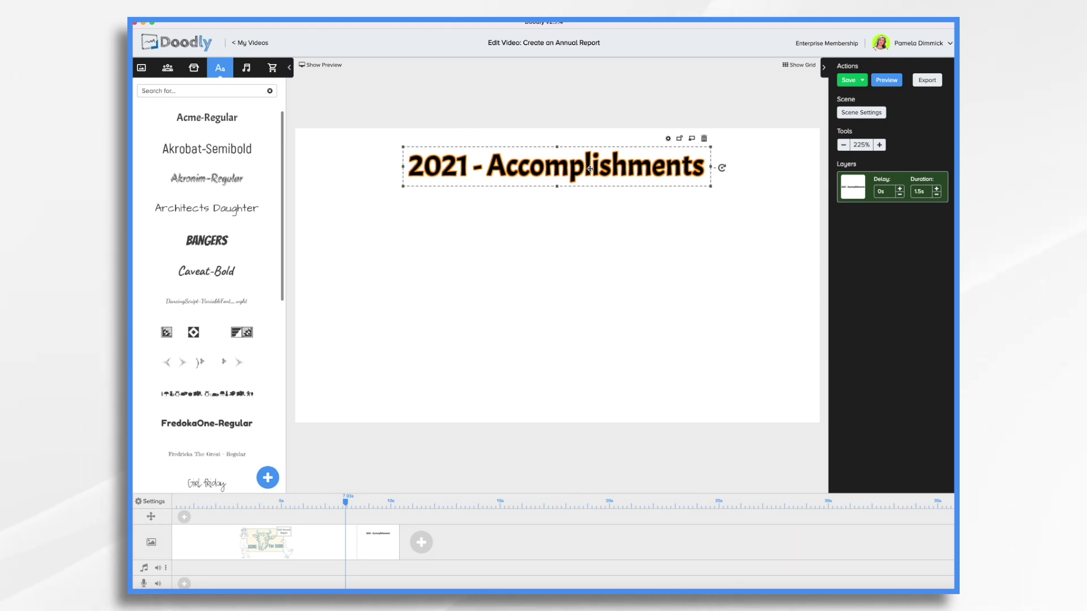
Search the props for "farm" and place the Barn in the scene's lower right corner, sized to about 454 × 237 px.
click(200, 69)
click(201, 91)
text(farm)
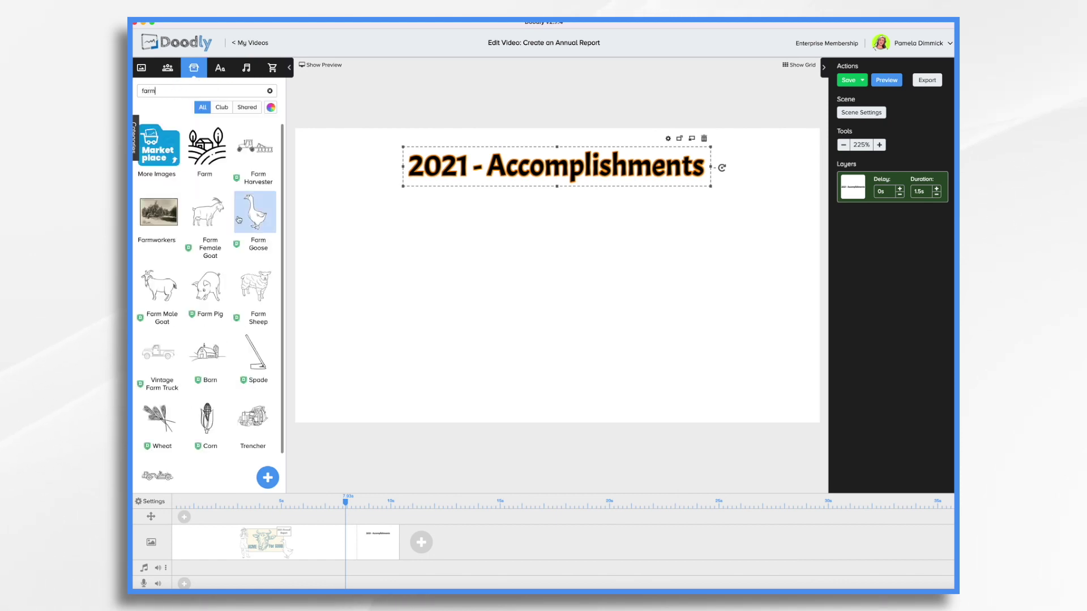
scroll(265, 362, down, 1)
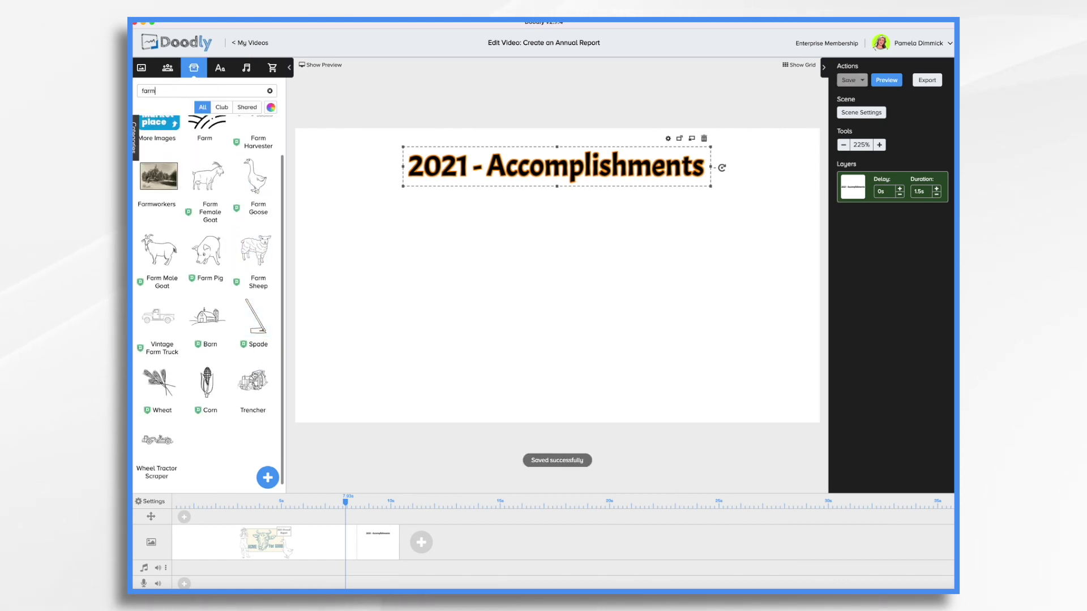
drag(207, 316, 713, 330)
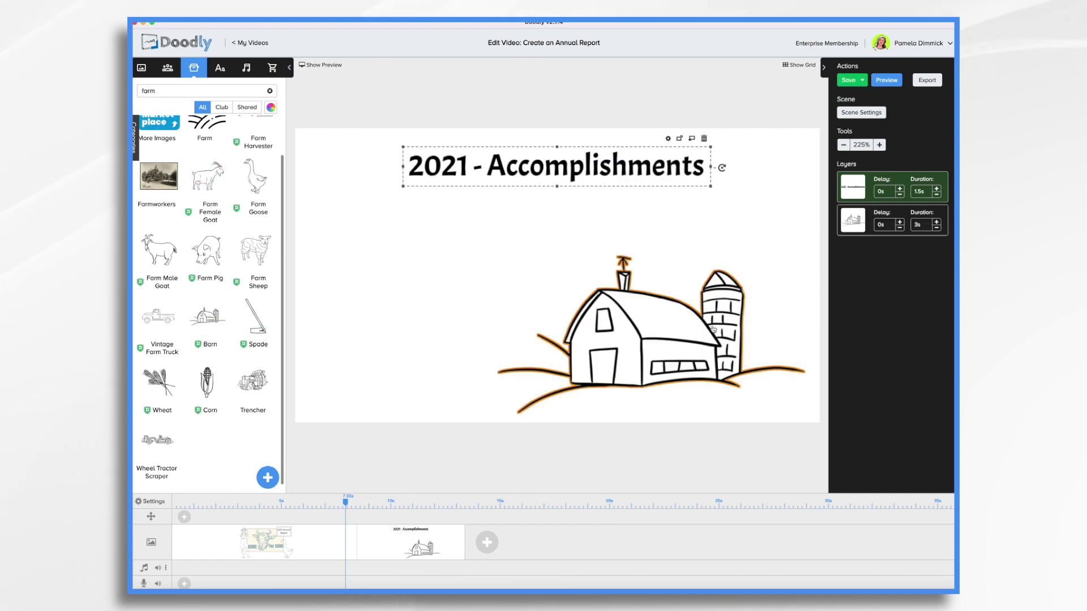
click(713, 329)
mouse_move(649, 248)
mouse_down()
mouse_move(637, 201)
mouse_move(642, 267)
mouse_up()
drag(566, 317, 587, 320)
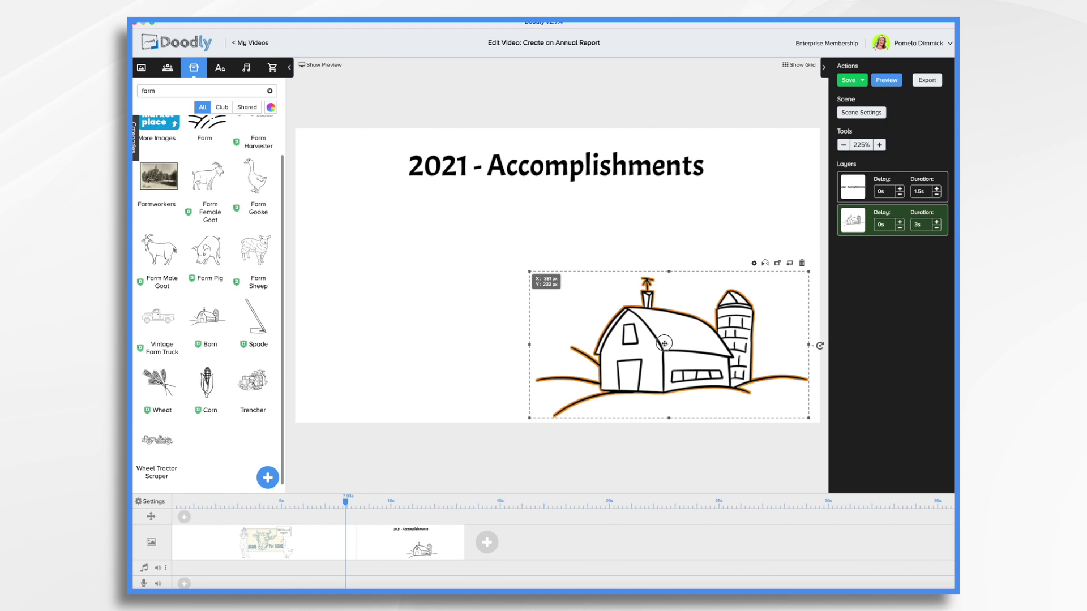
Set the barn's opacity to 30%.
click(753, 264)
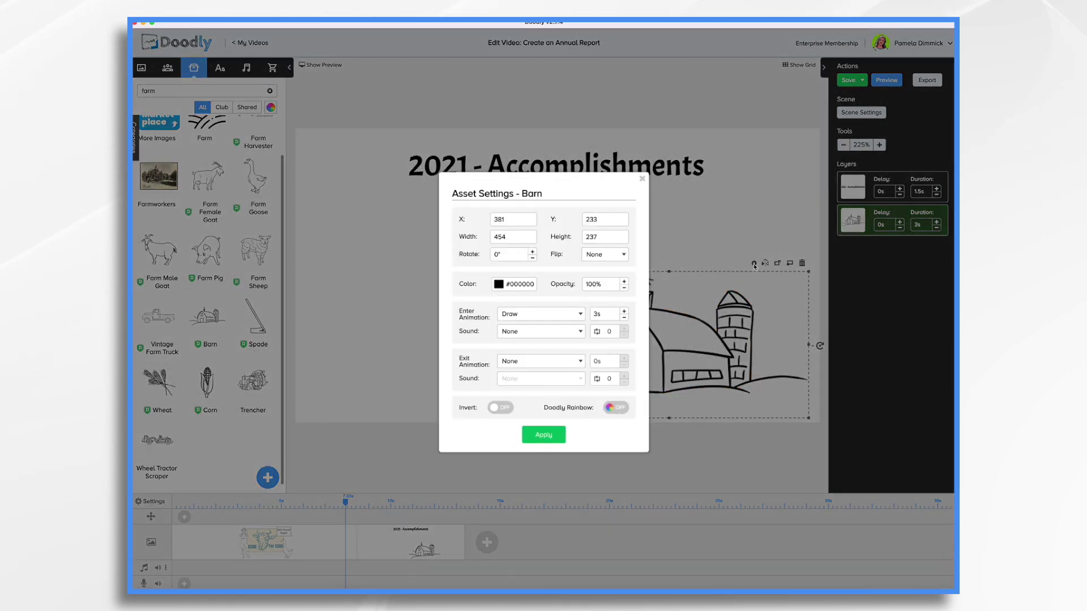
click(593, 285)
key(BackSpace)
key(BackSpace)
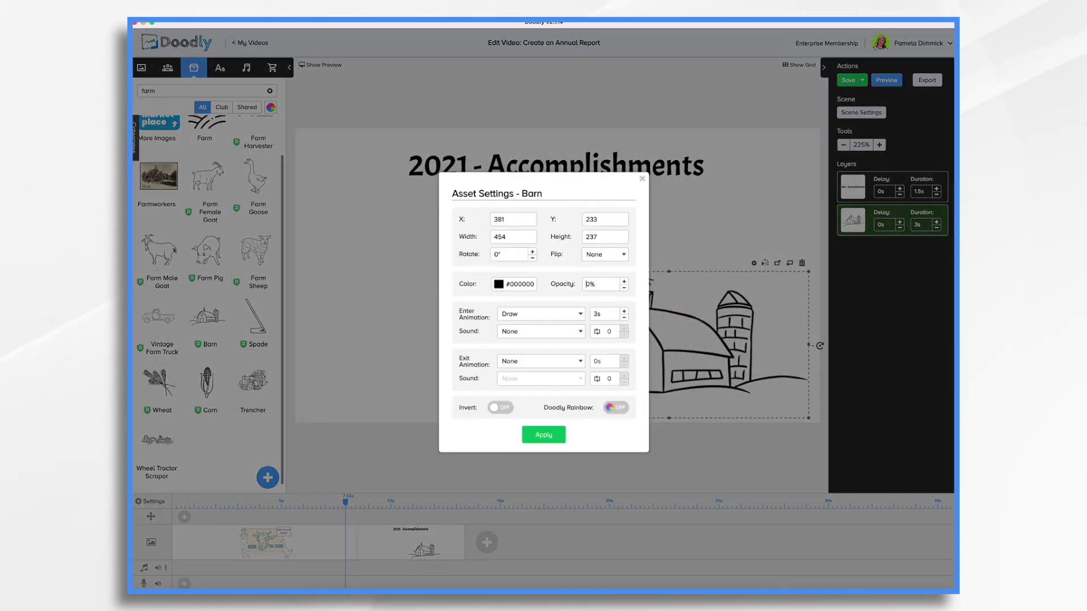
text(3)
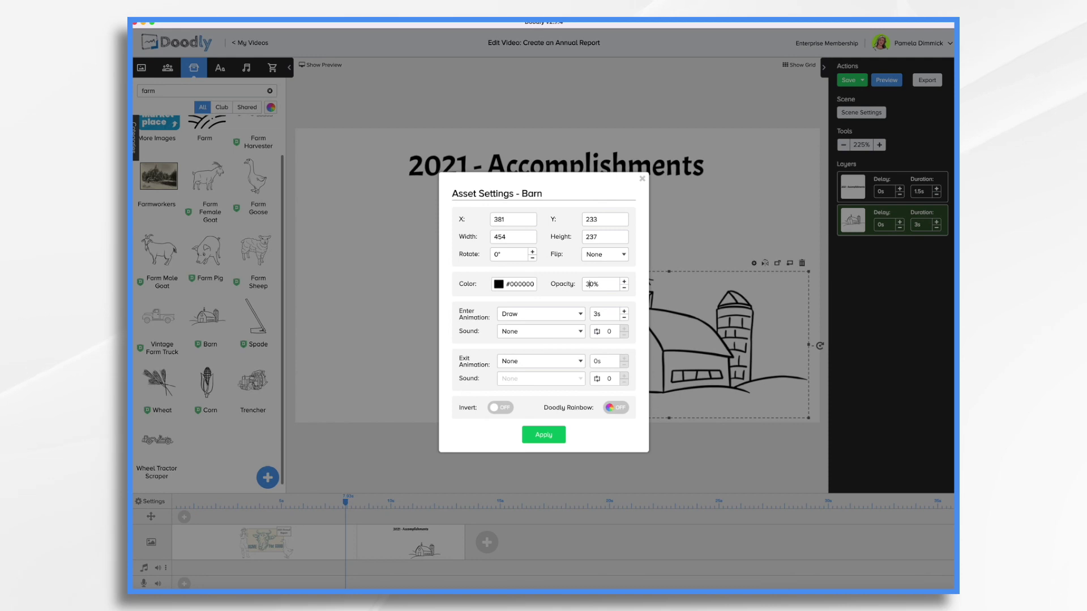
click(543, 435)
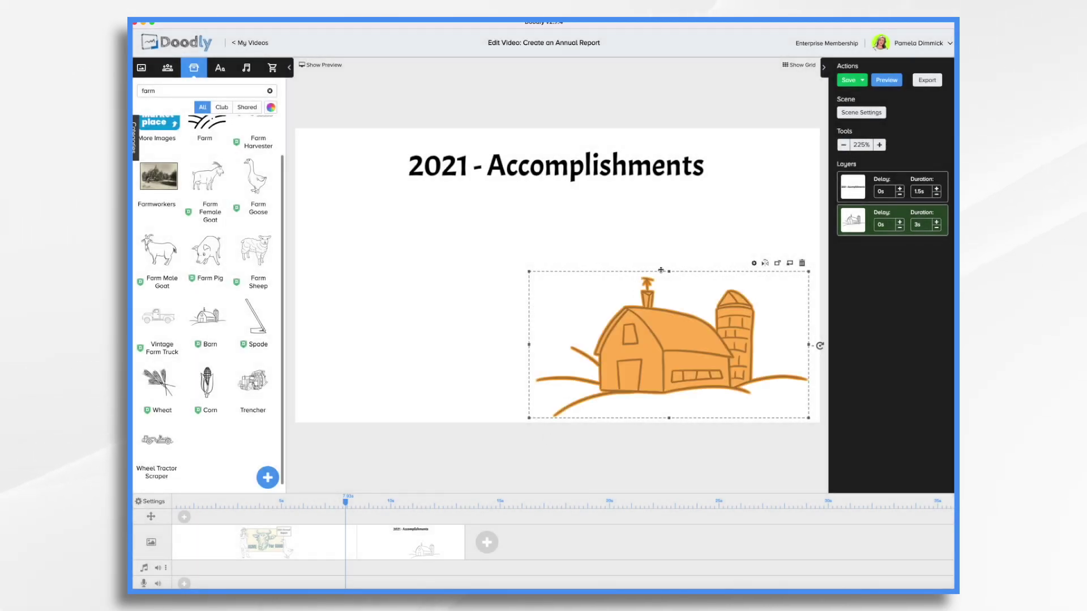
click(724, 200)
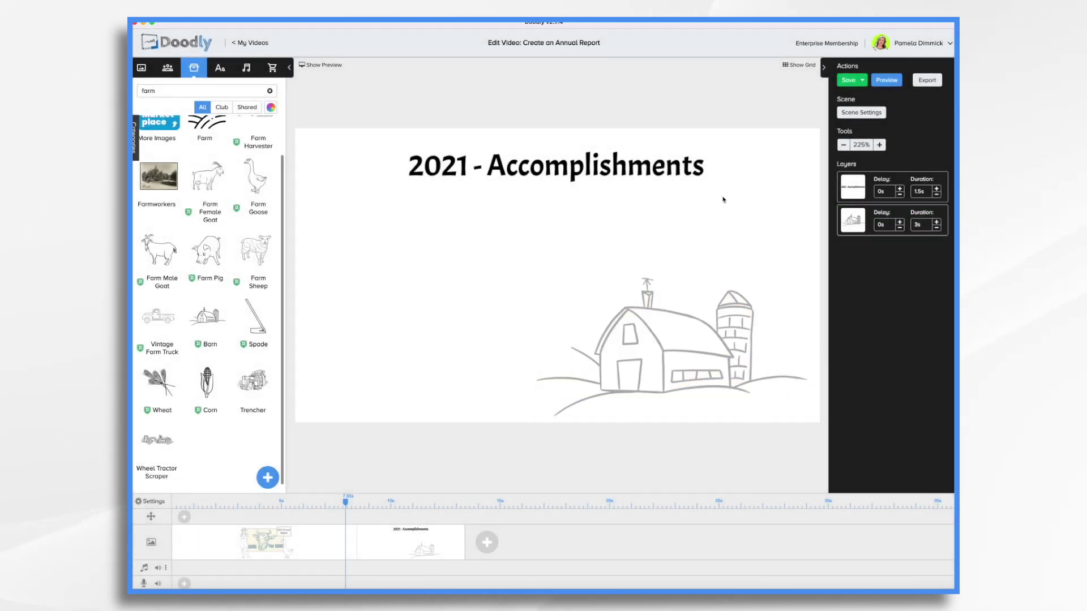
Lower the barn's opacity to 10%.
click(708, 313)
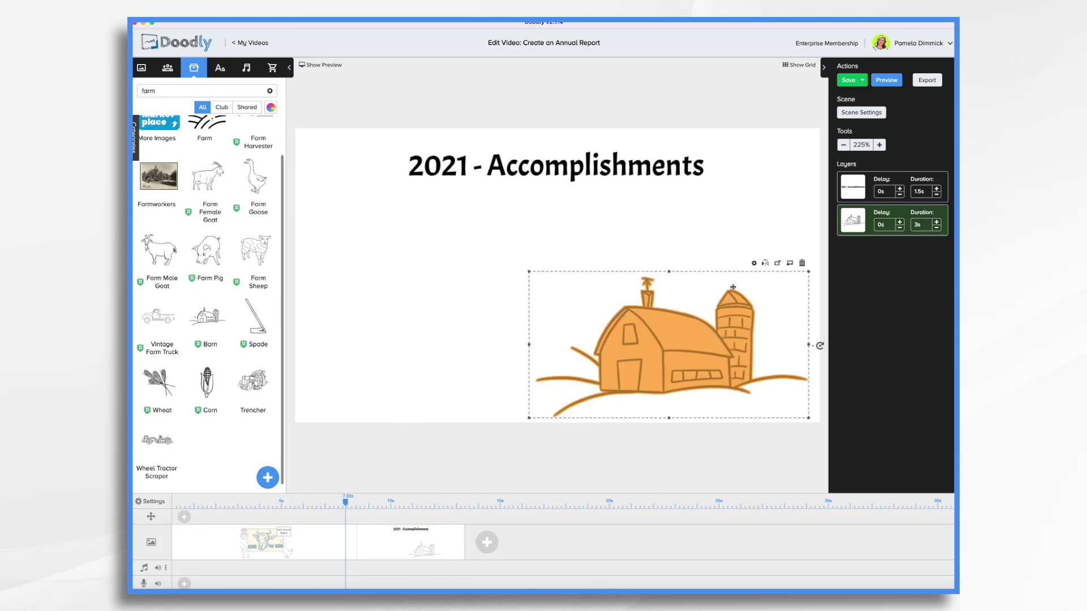
click(753, 263)
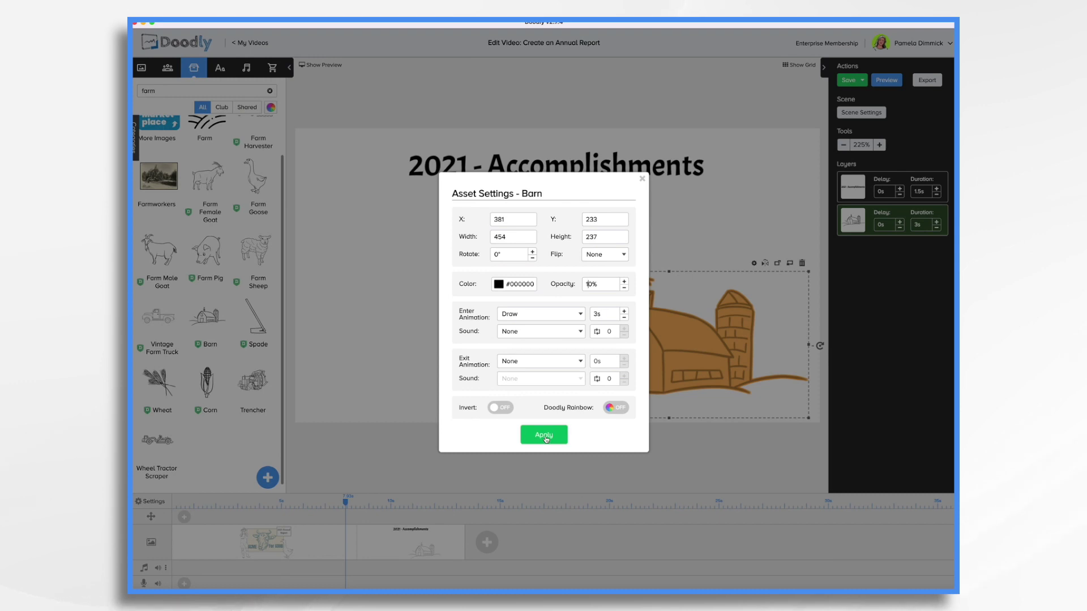
click(544, 435)
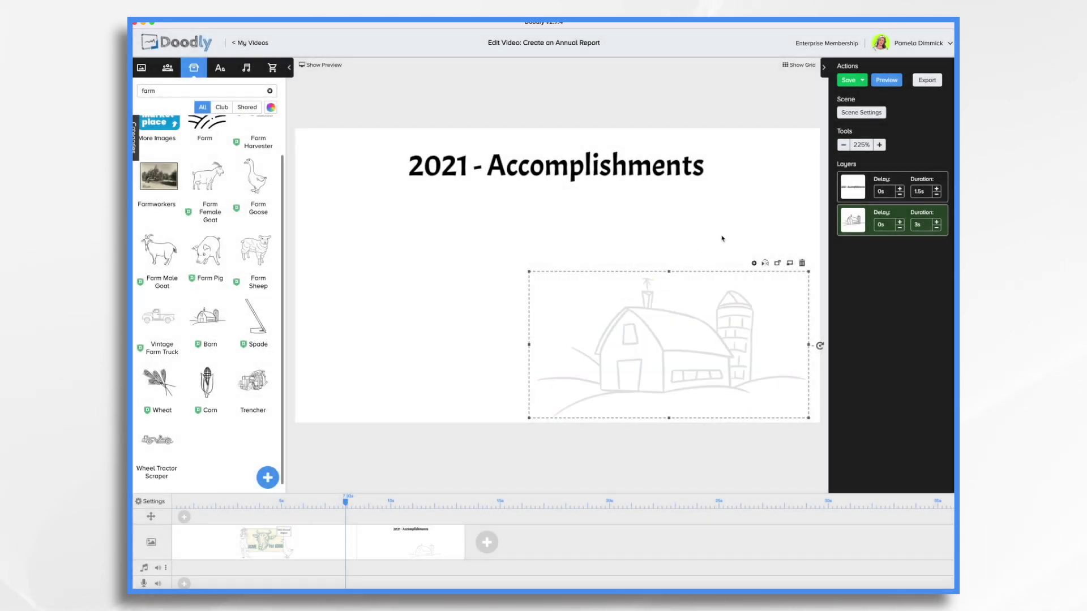
Set the barn layer's duration to 0s.
double_click(917, 225)
key(BackSpace)
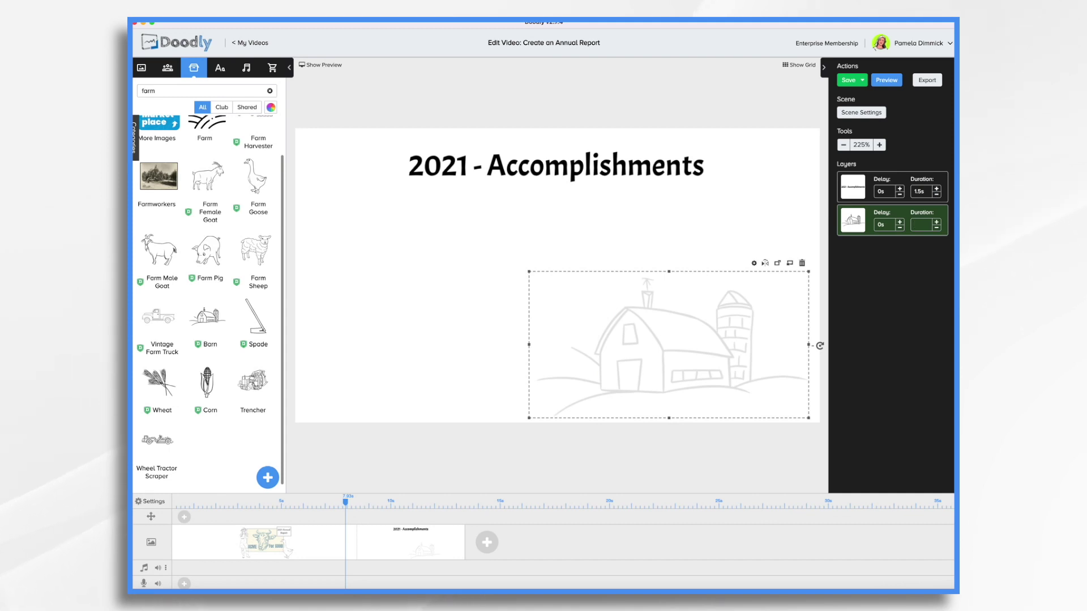
text(0)
key(Return)
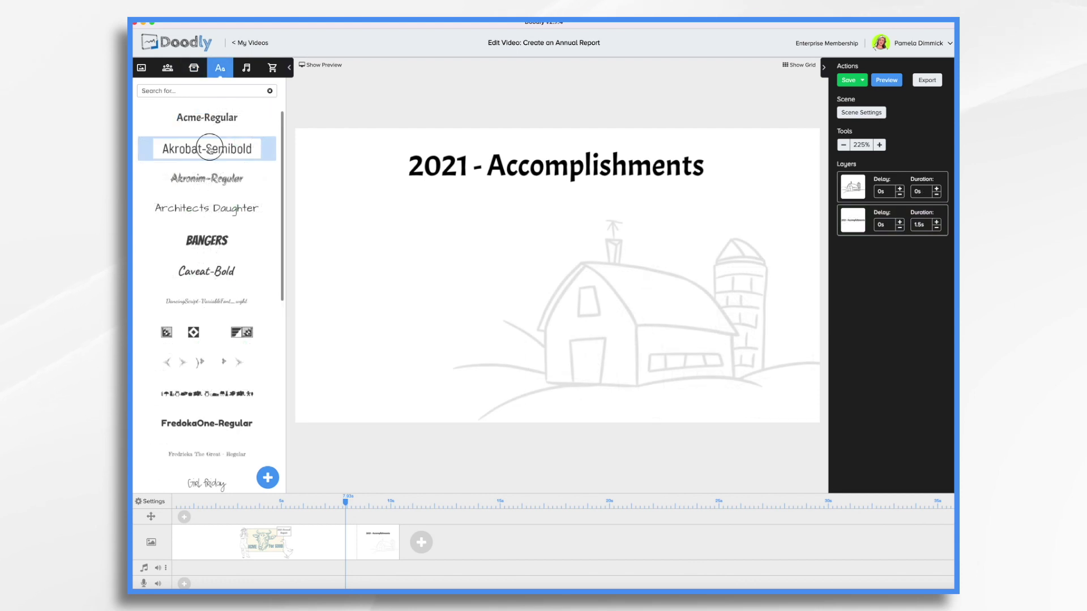
Add the Akrobat-Semibold text "1. Rescued over 100,000 animals" beneath the 2021 - Accomplishments title.
drag(213, 148, 456, 222)
double_click(459, 220)
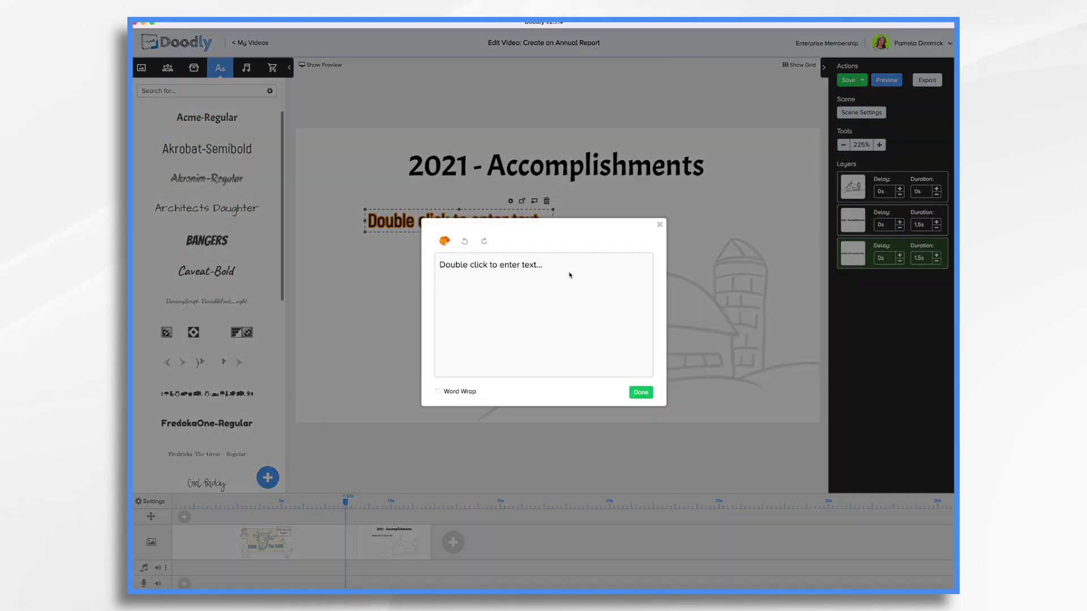
key(super+a)
key(BackSpace)
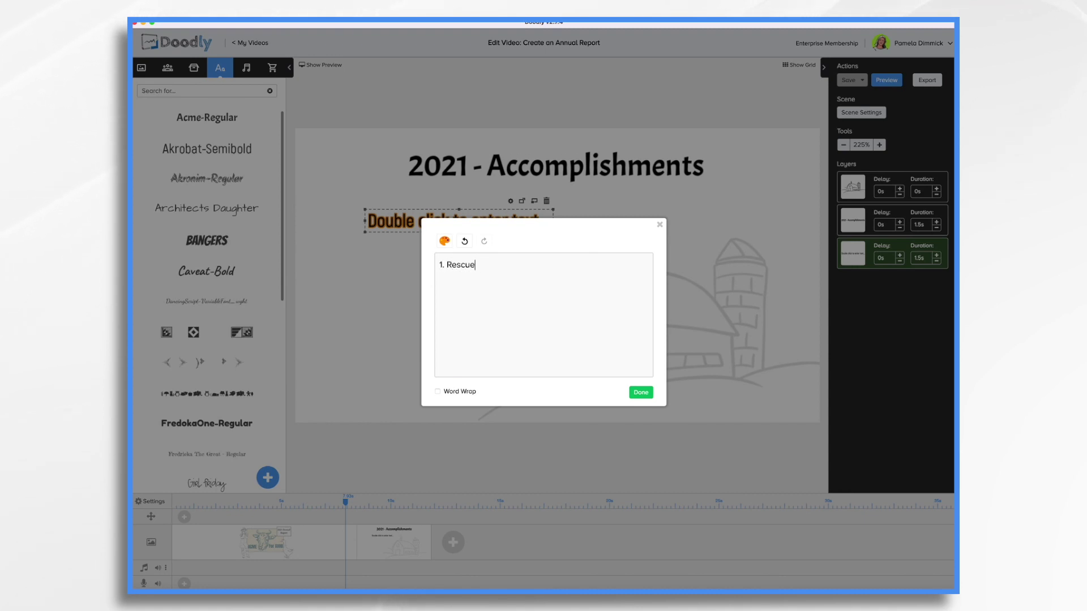
text(1. Rescued over 100)
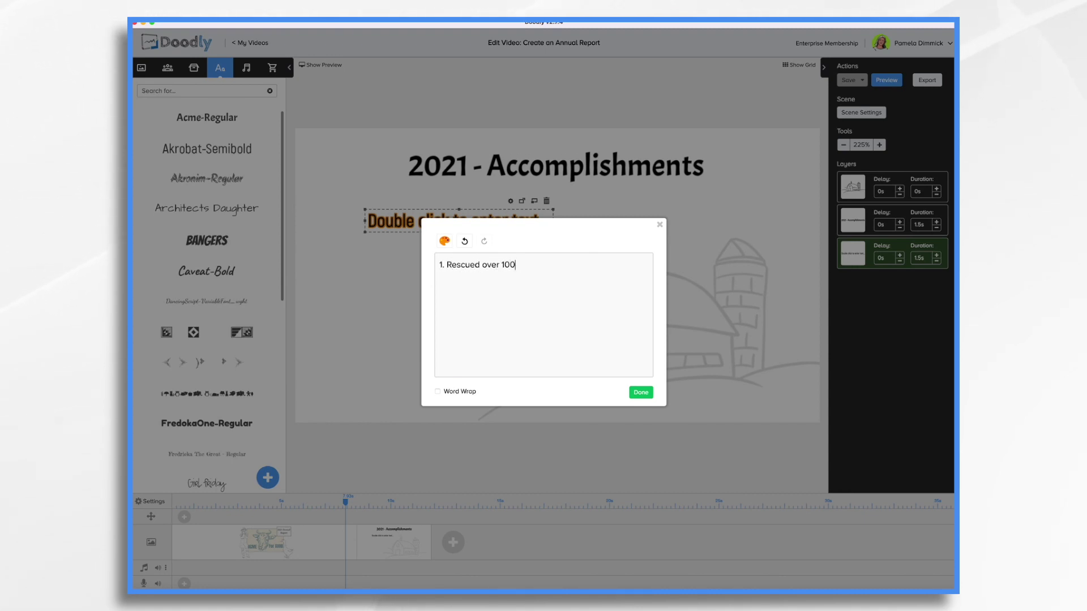
text(,000 animals)
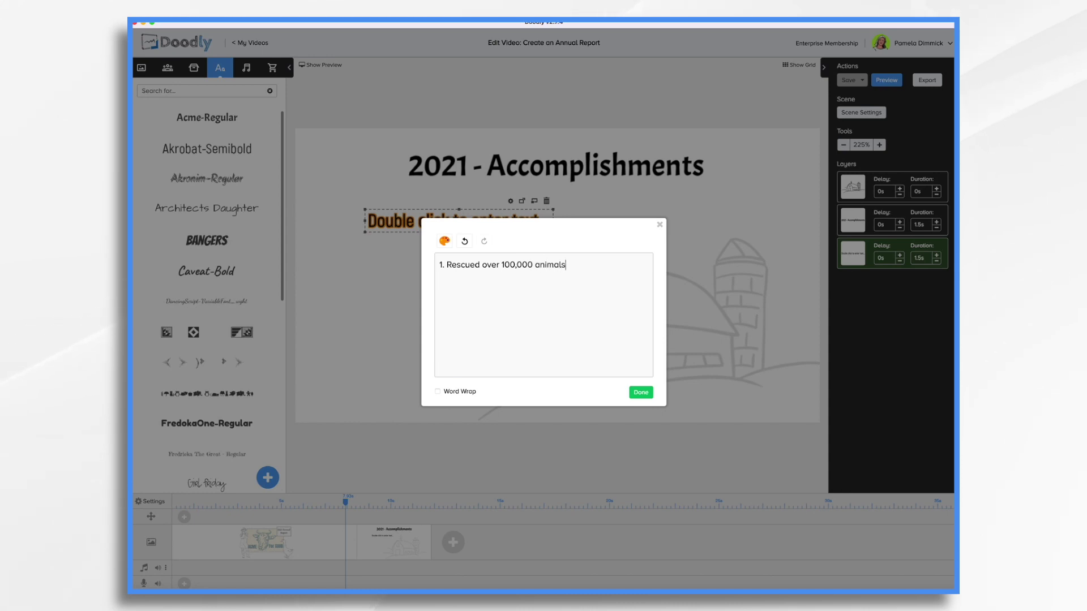
click(640, 392)
Add the Akrobat-Semibold line "2. Created new programs to help with the farm animal crisis" and left-align it under the first item.
drag(206, 148, 422, 240)
text(2. Created new p)
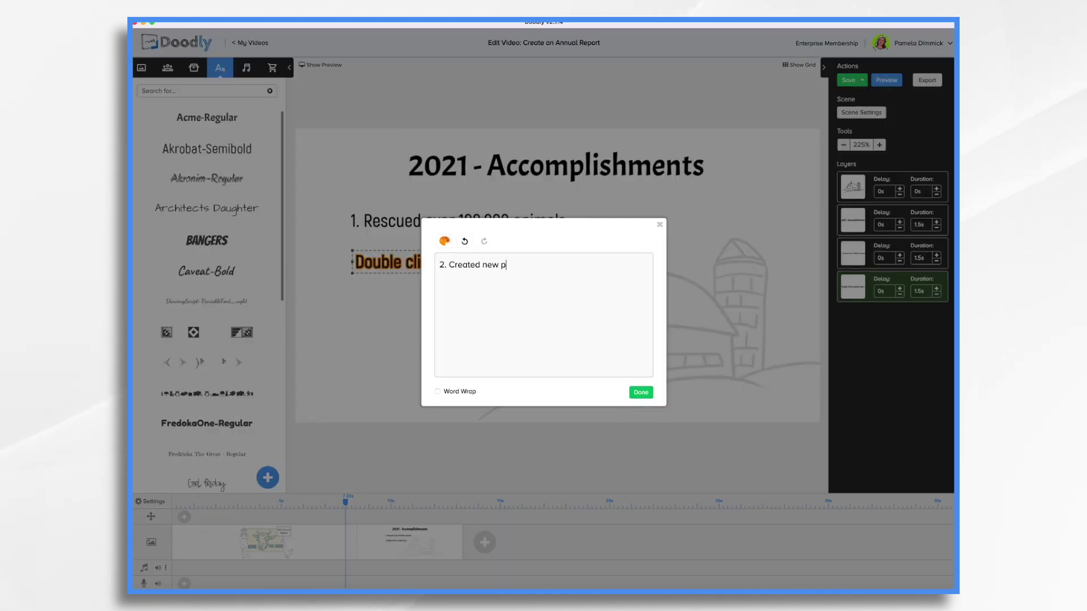
text(rograms to help with the farm animal crisis)
click(640, 392)
drag(485, 260, 546, 248)
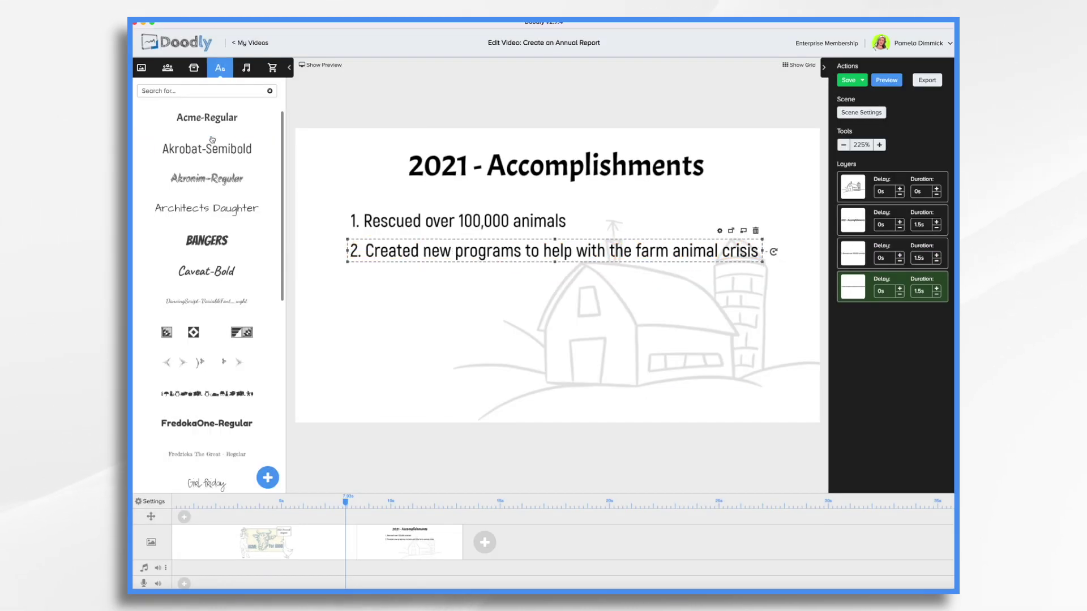
Add the Akrobat-Semibold line "3. Opened a new branch in Singapore" below the second accomplishment.
drag(206, 148, 385, 283)
text(3. Success)
text(w branch in Singapore)
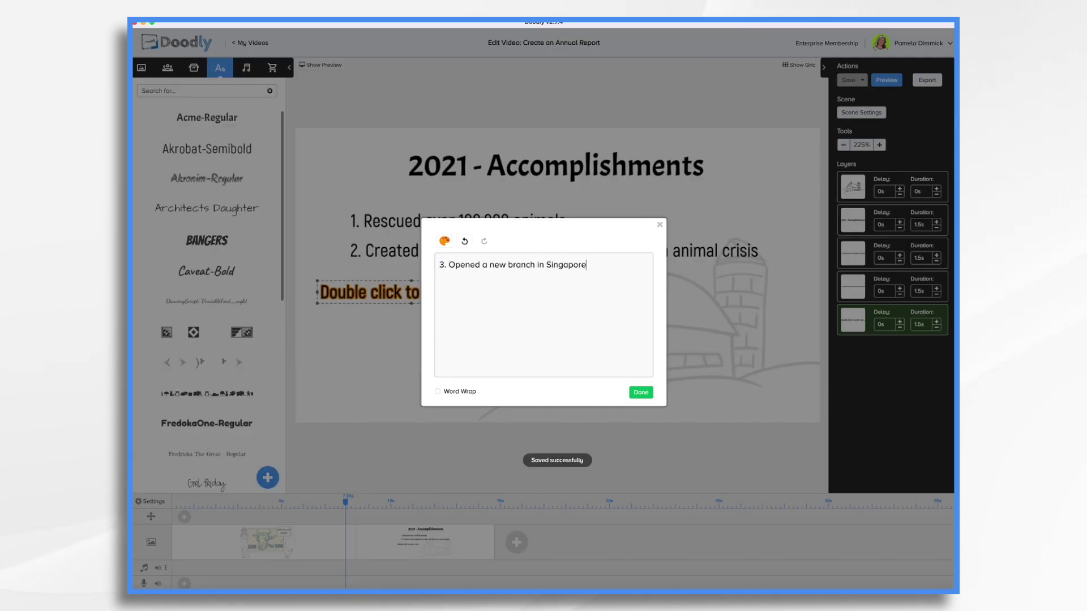
click(641, 392)
Add the Akrobat-Semibold line "4. Voted best non-profit in 2021" below the third accomplishment.
drag(207, 148, 425, 334)
text(4.)
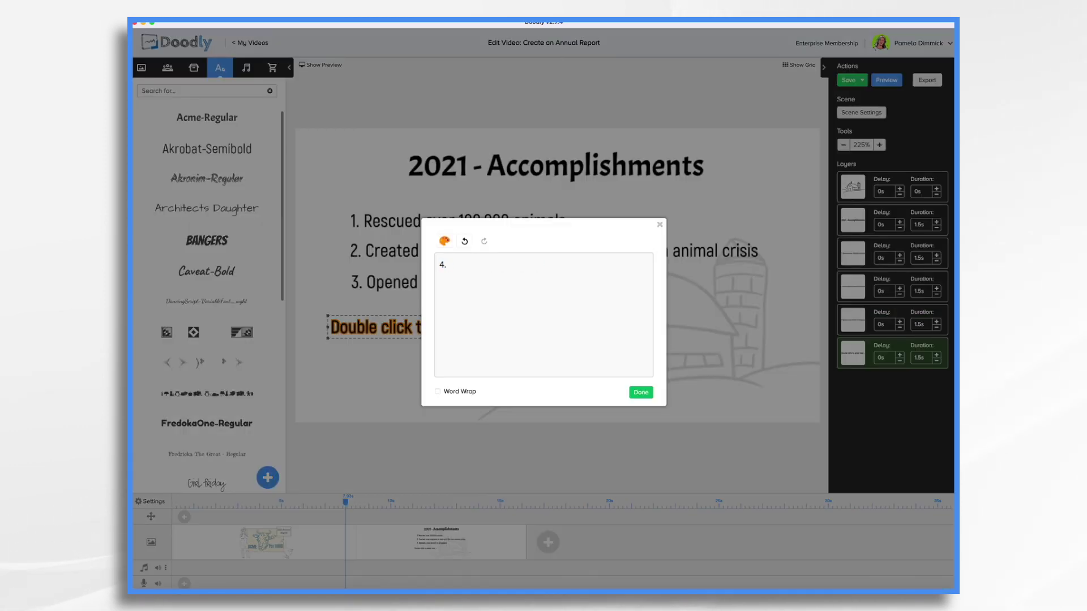
text( Voted best non-profit in 2021)
click(640, 393)
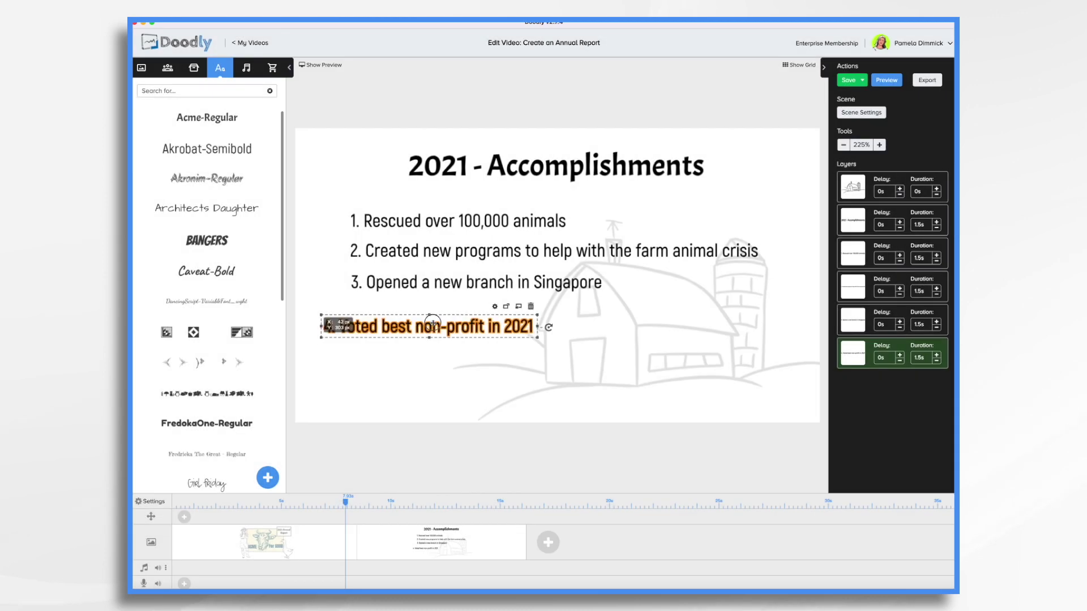
Add the Akrobat-Semibold line "5. Introduced a line of vegan products" as the last accomplishment in the list.
drag(206, 148, 424, 362)
text(5. Introduced a)
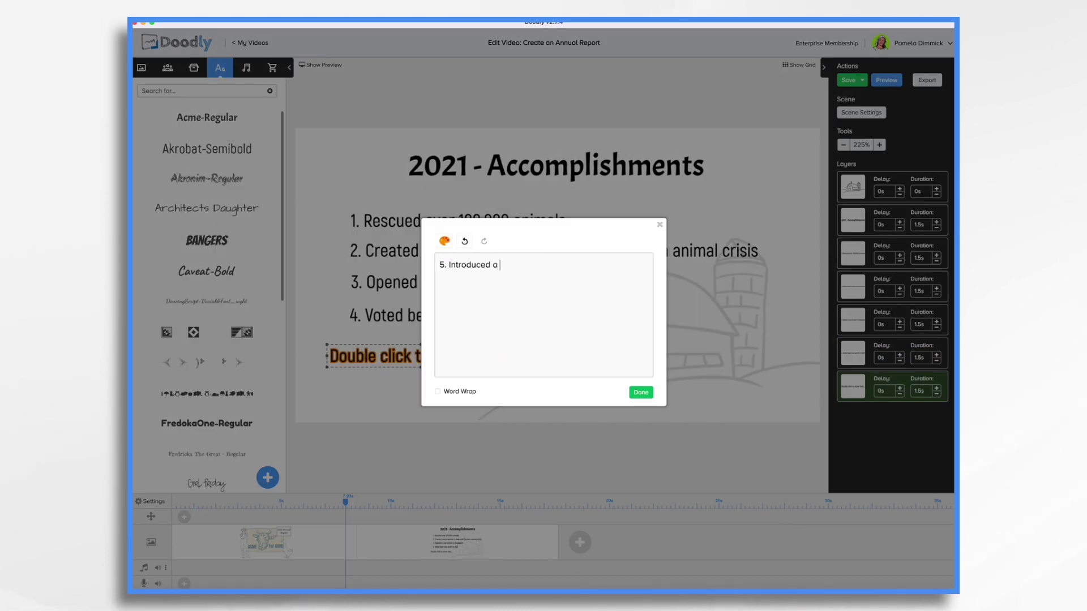
text( line of vegan products)
click(769, 394)
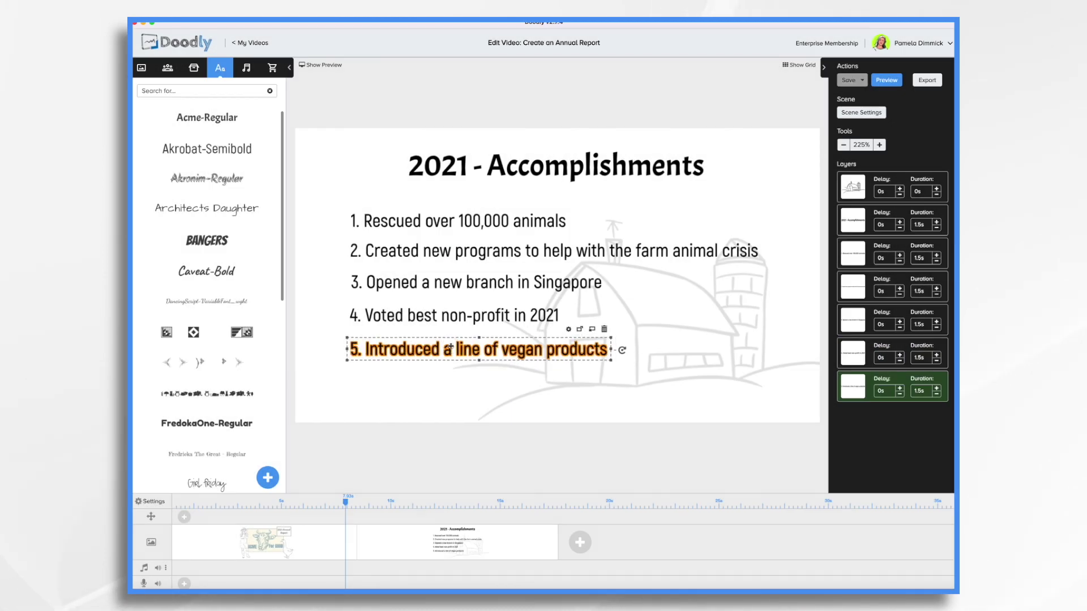
Add a new scene and place the Farm Female Goat, Farm Male Goat, Farm Pig and Farm Sheep props in it.
click(582, 547)
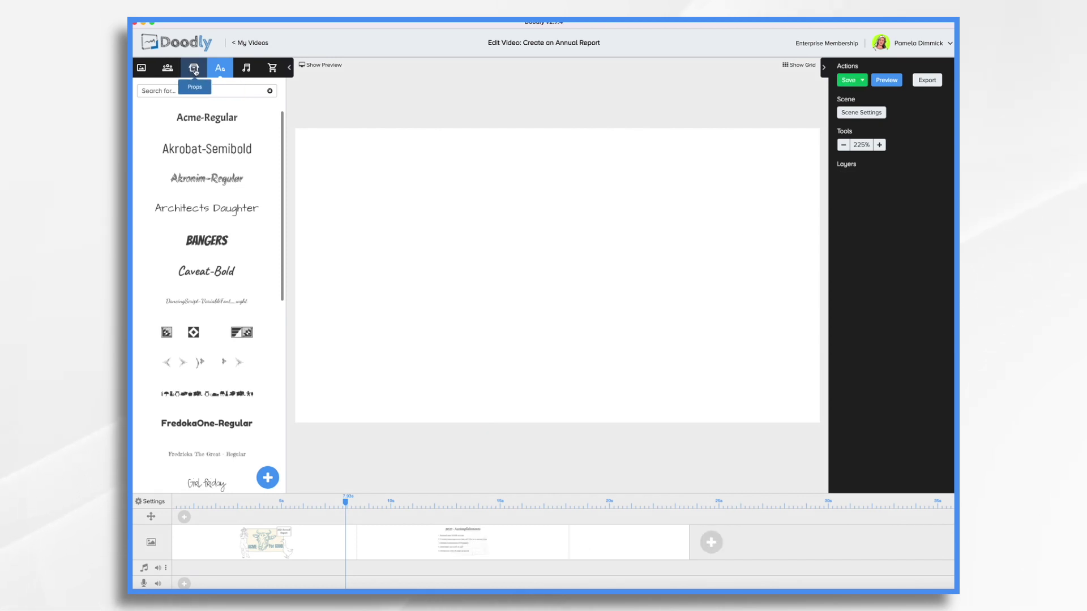
click(194, 69)
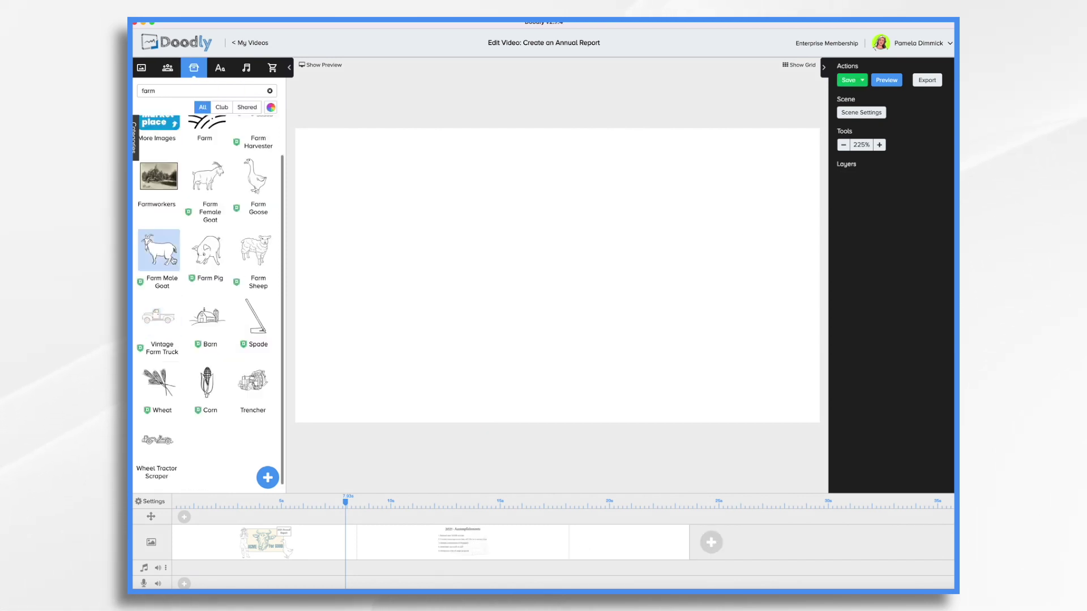
drag(206, 249, 729, 335)
drag(161, 249, 589, 340)
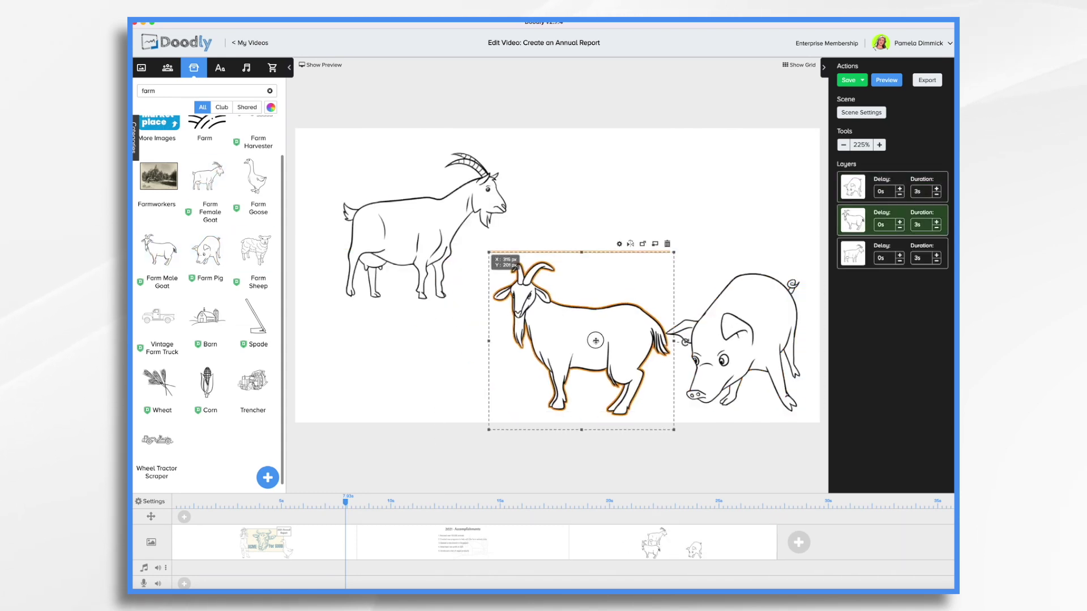
drag(210, 178, 444, 294)
drag(254, 249, 628, 224)
Place the Katherine Farmer Walking character above the female goat and make it the first layer.
click(167, 67)
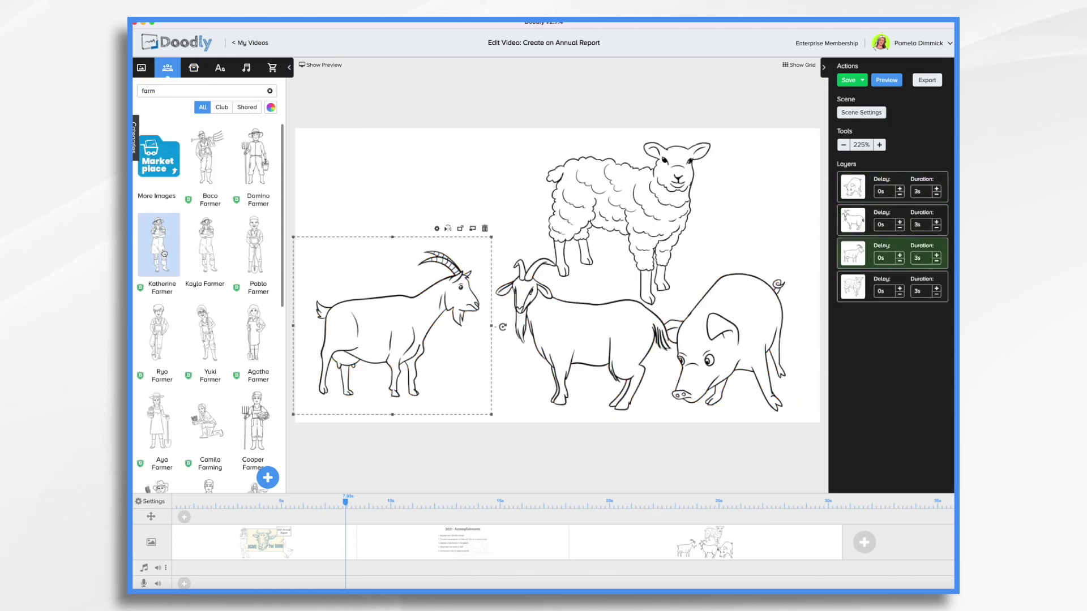
scroll(209, 283, down, 5)
drag(159, 382, 340, 271)
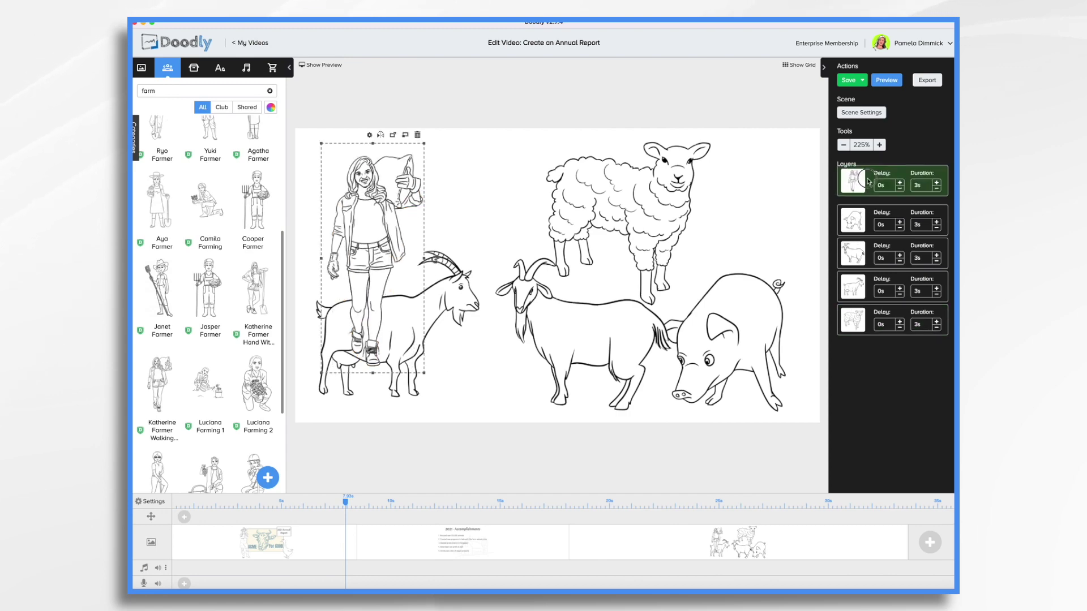
Lower the female goat slightly, shift the male goat, and delete the sheep from the scene.
drag(390, 340, 390, 359)
drag(491, 254, 480, 265)
drag(628, 221, 600, 192)
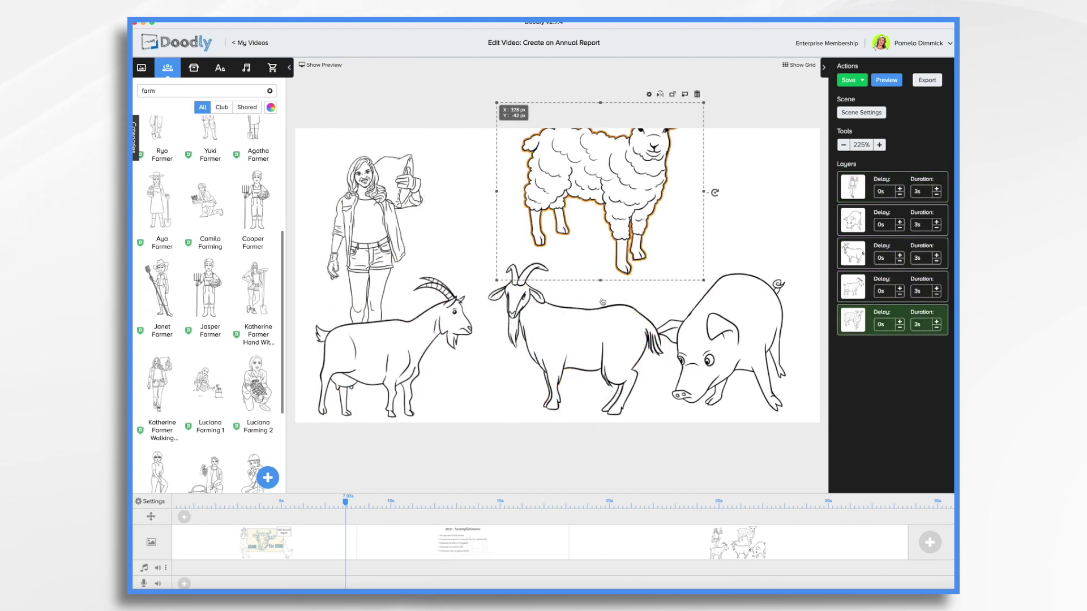
key(Delete)
Add the text "Click Below for the Annual Report PDF" between the Acme logo and the farmer.
drag(600, 170, 622, 238)
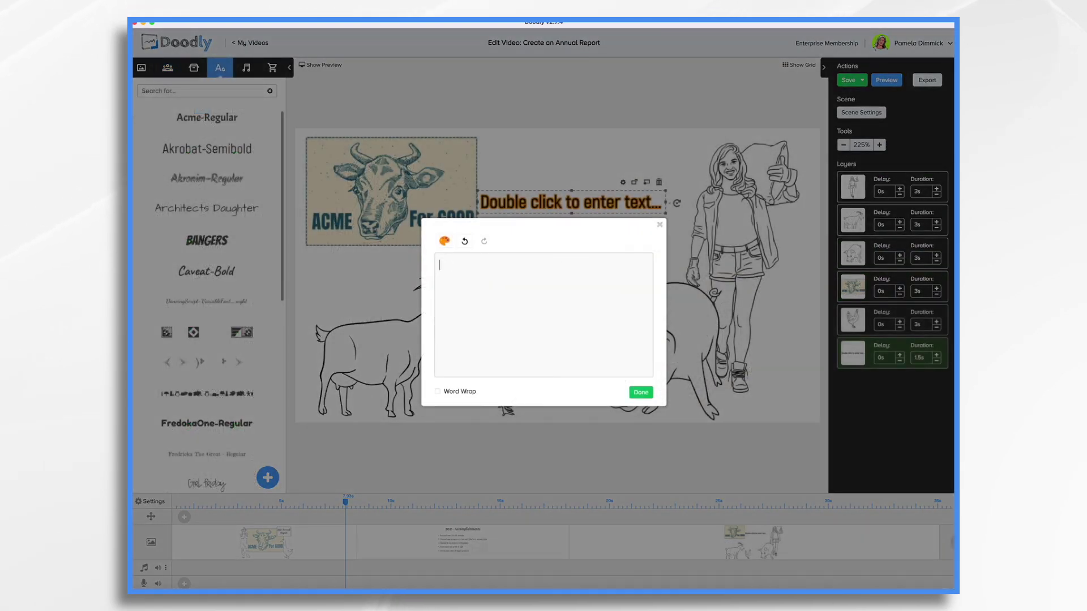
text(Below t)
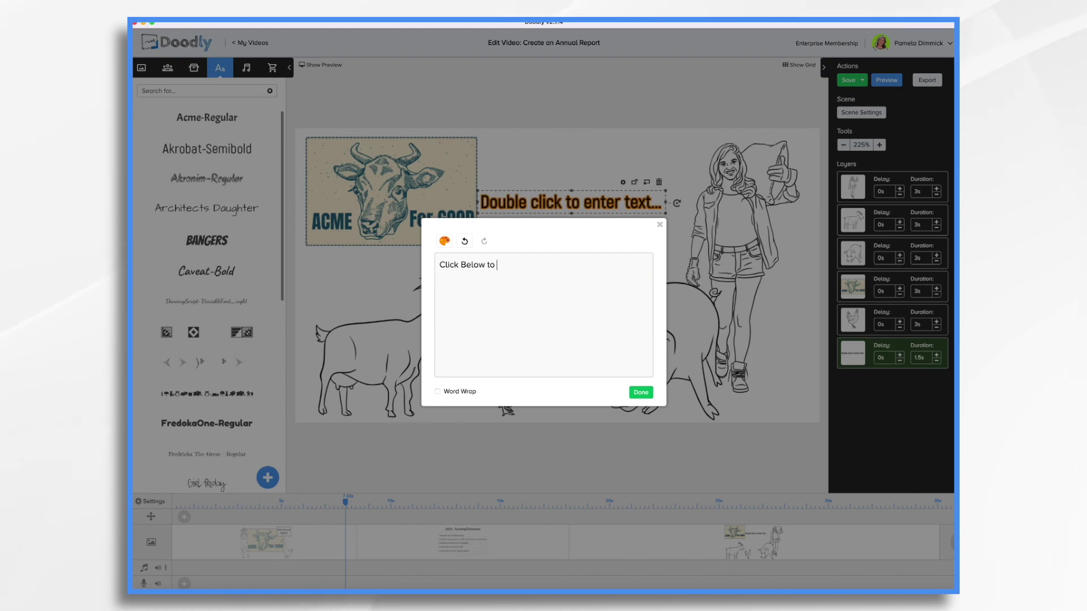
text(or the Annual Rep)
text(ort PDF)
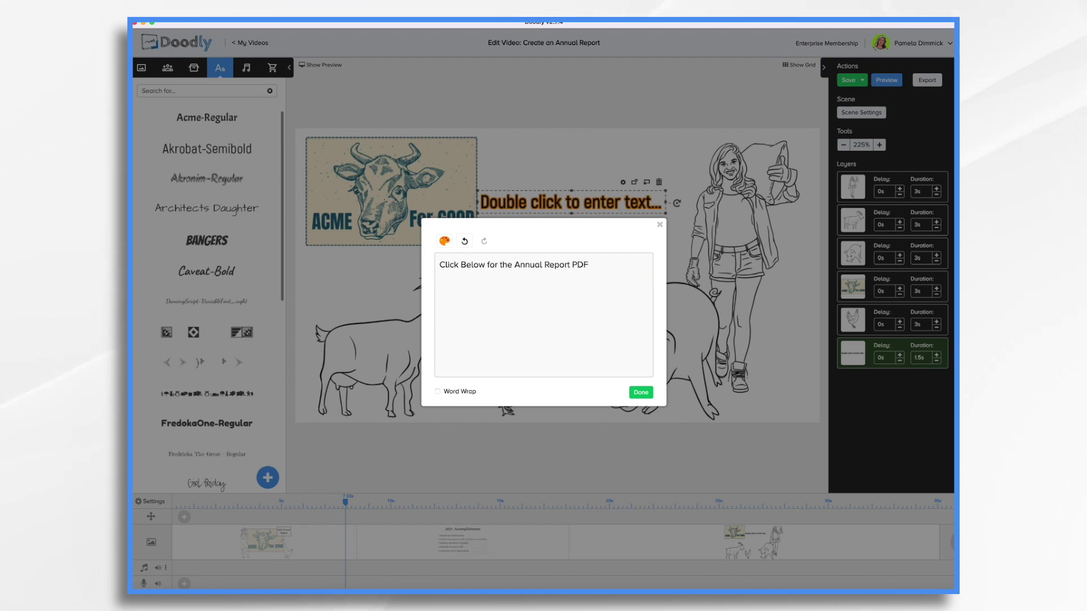
click(640, 392)
Search the props for "arrow" and place the Arrow Down prop beneath the Annual Report PDF text.
click(193, 68)
text(arrow)
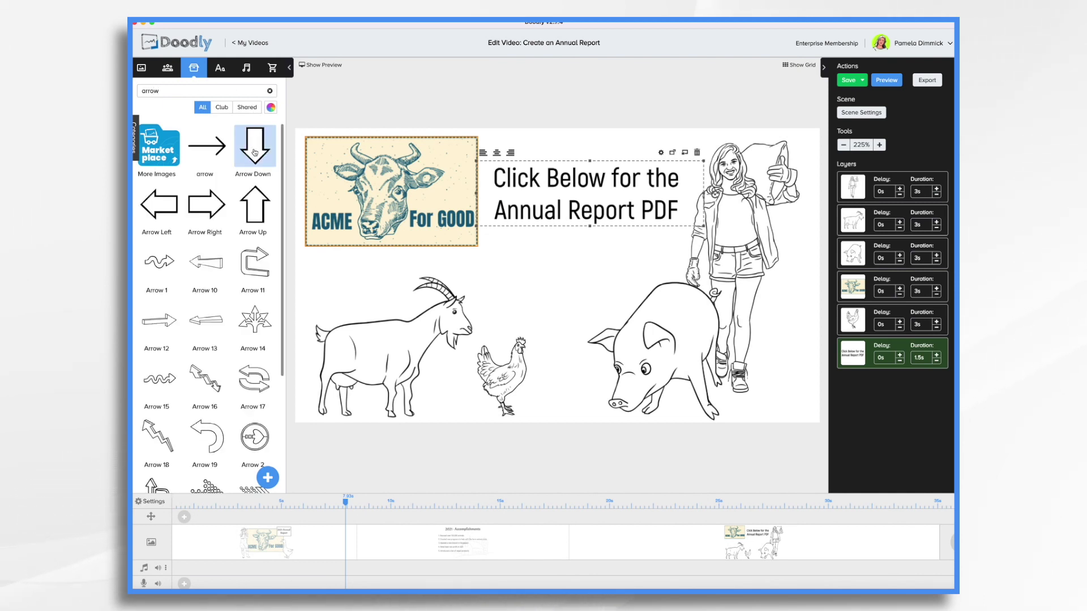
drag(254, 151, 570, 317)
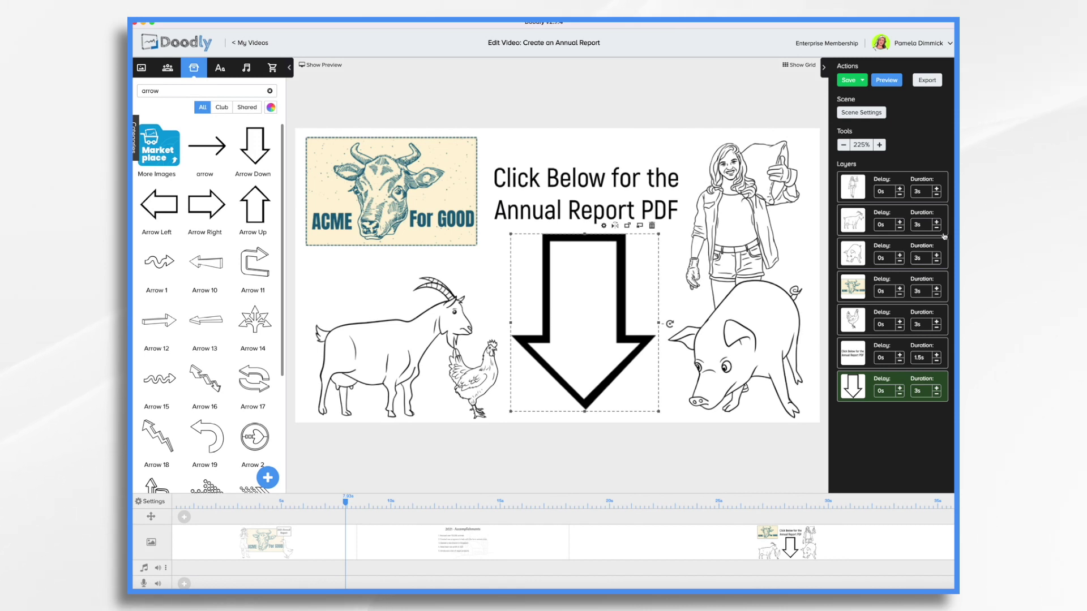
Make the Acme logo the first layer, set its reveal mode to Fade and save the asset.
drag(864, 291, 864, 190)
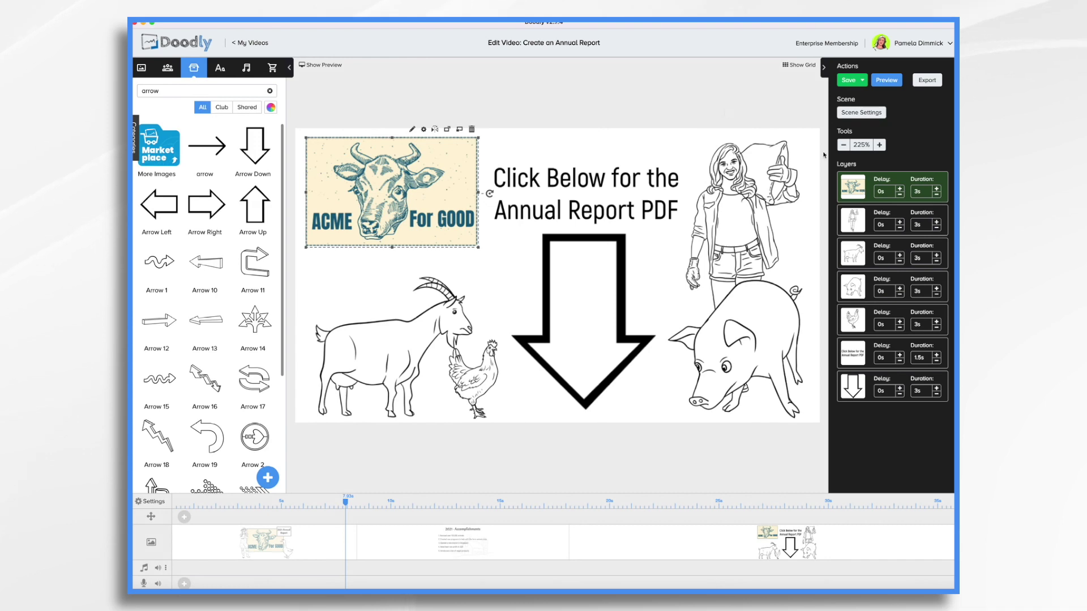
click(412, 130)
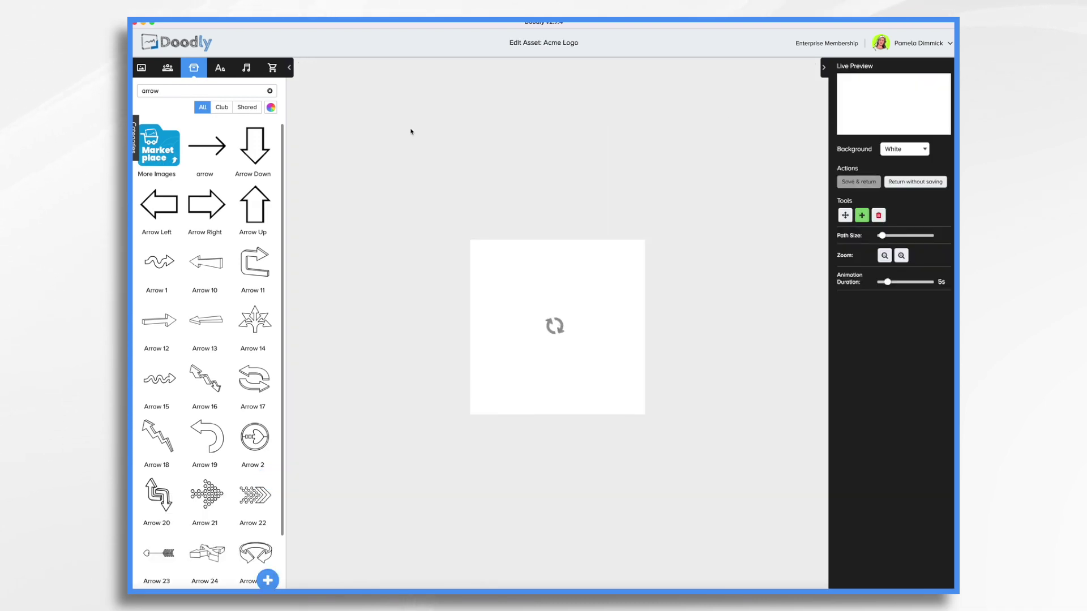
click(894, 319)
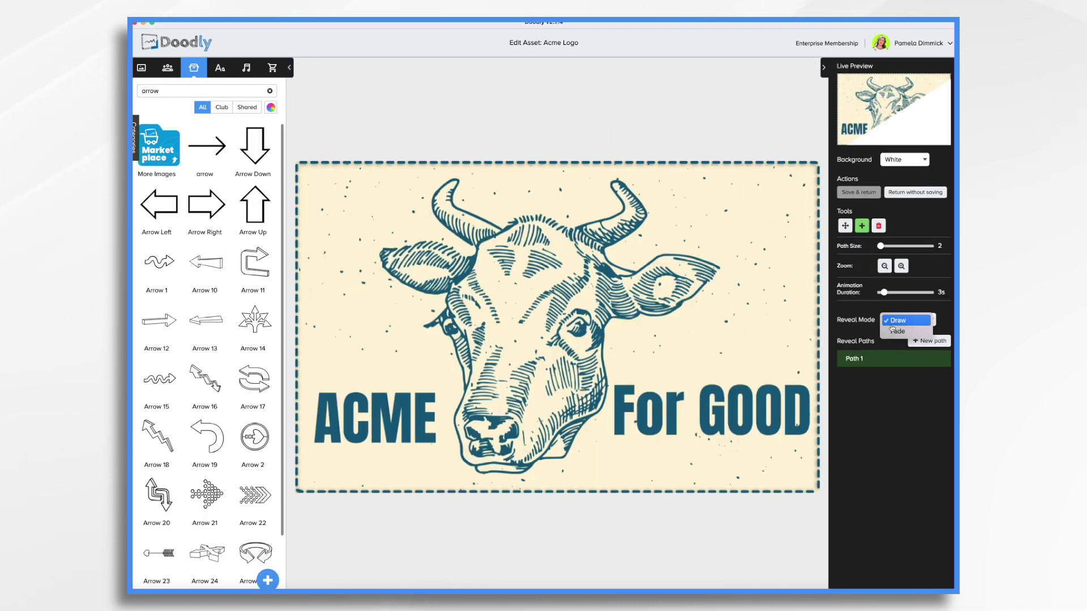
click(891, 329)
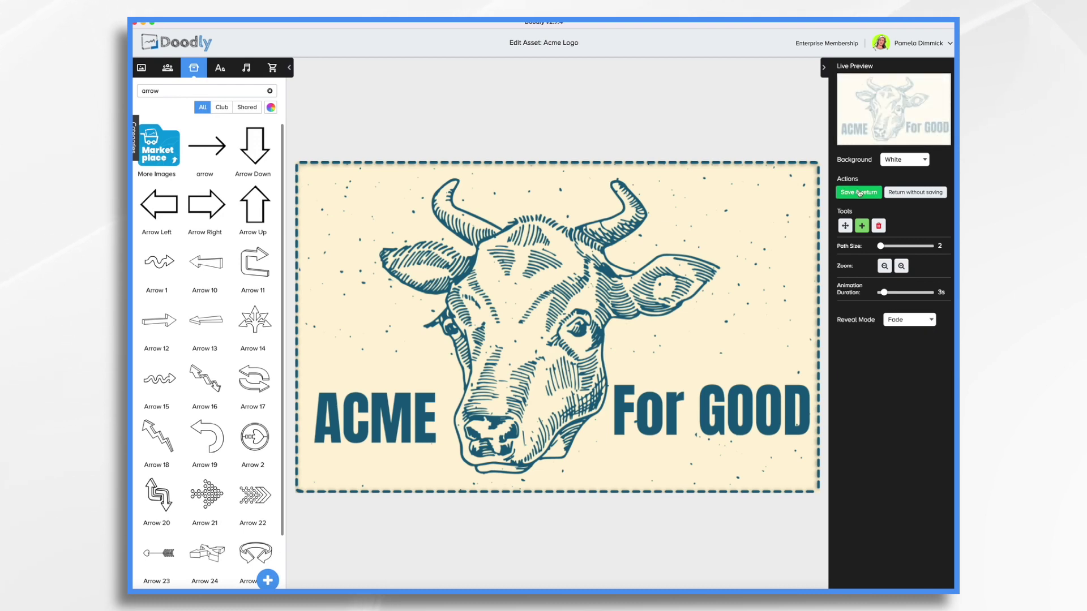
click(859, 193)
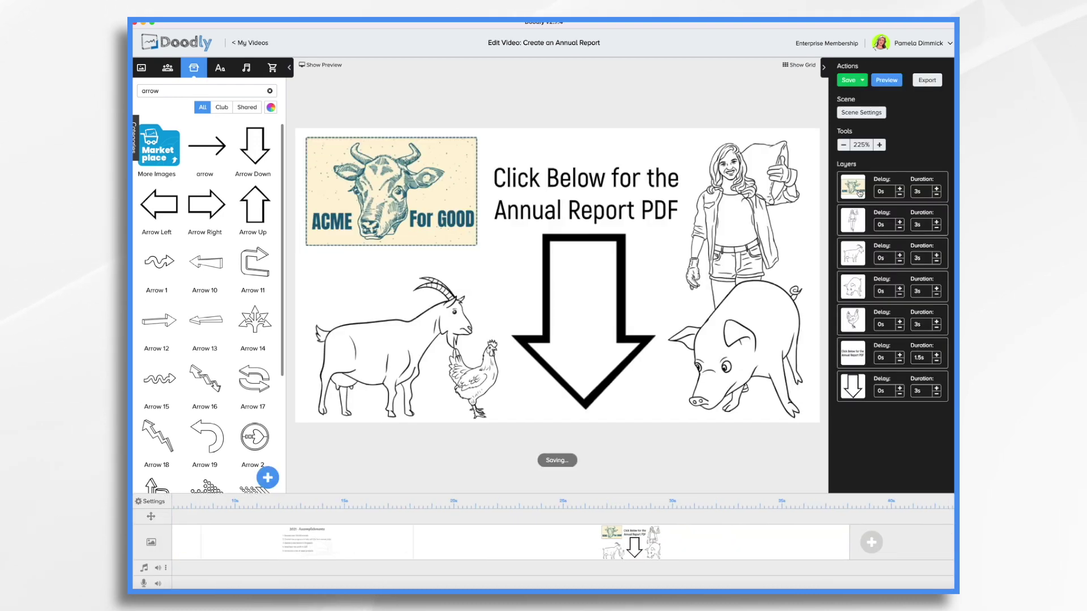
Set the durations of the Acme logo layer and the farmer layer to 1s each.
click(936, 196)
click(936, 195)
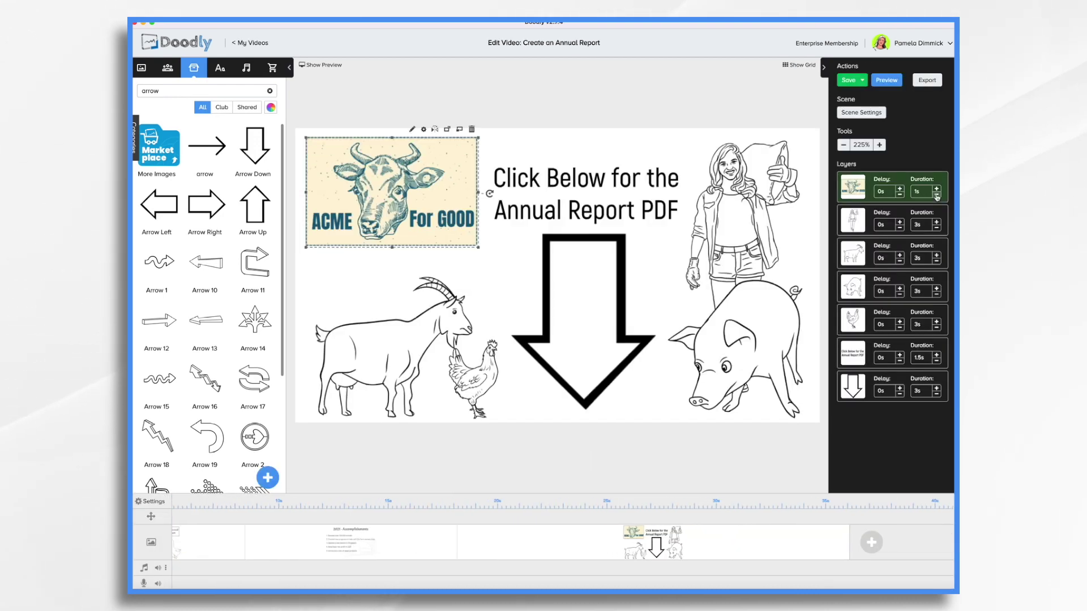
click(860, 224)
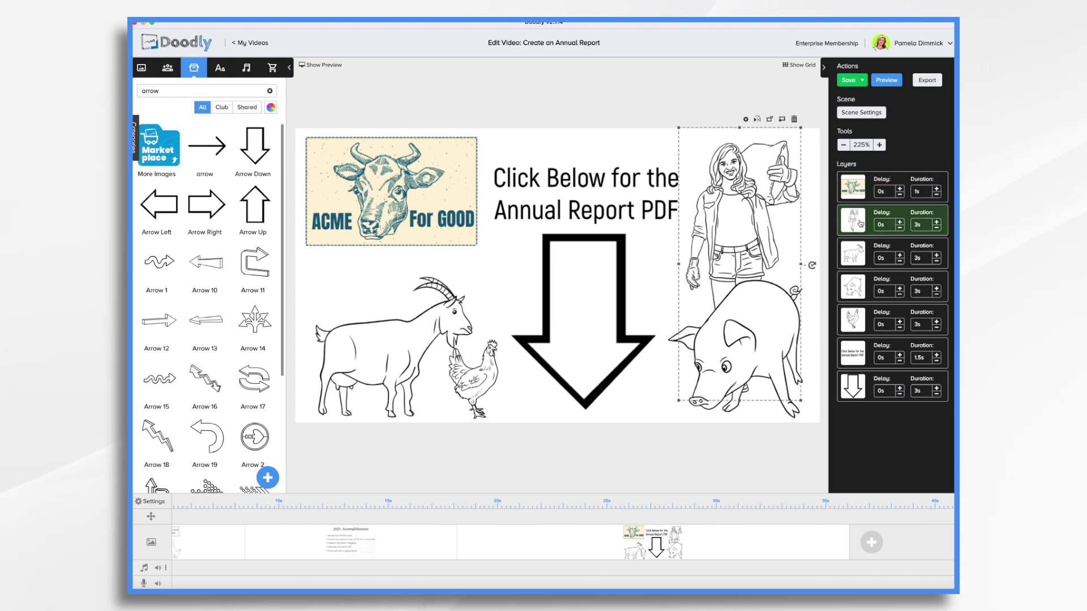
click(936, 227)
click(936, 227)
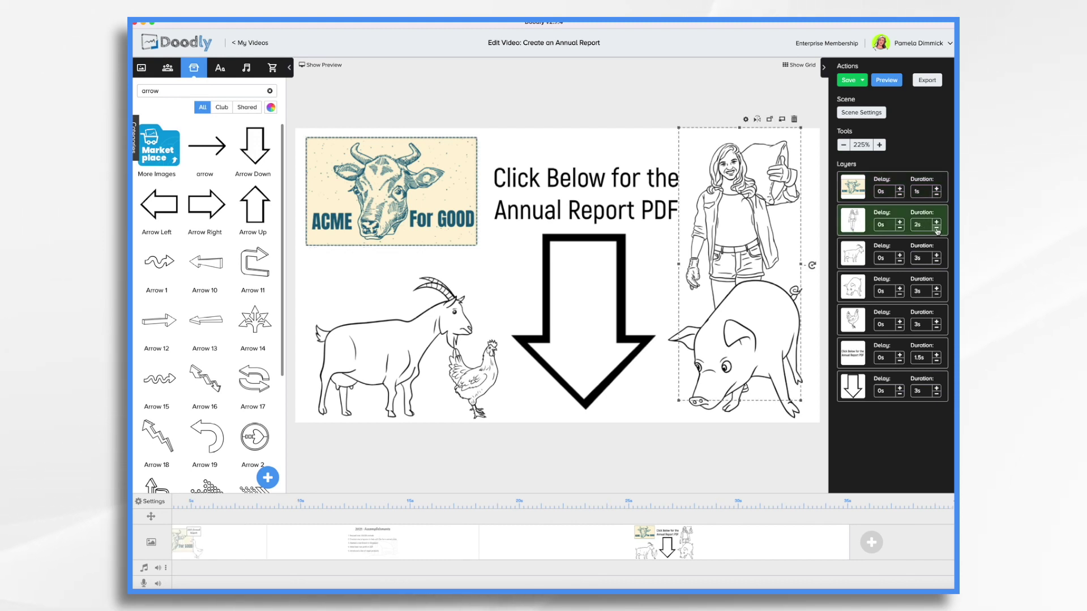
click(936, 227)
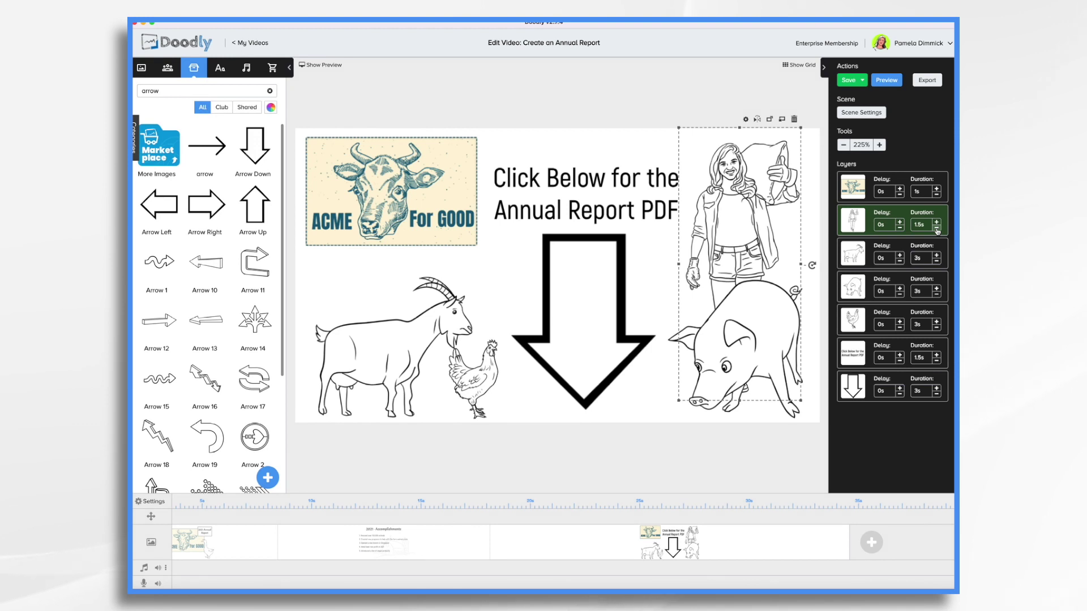
click(936, 228)
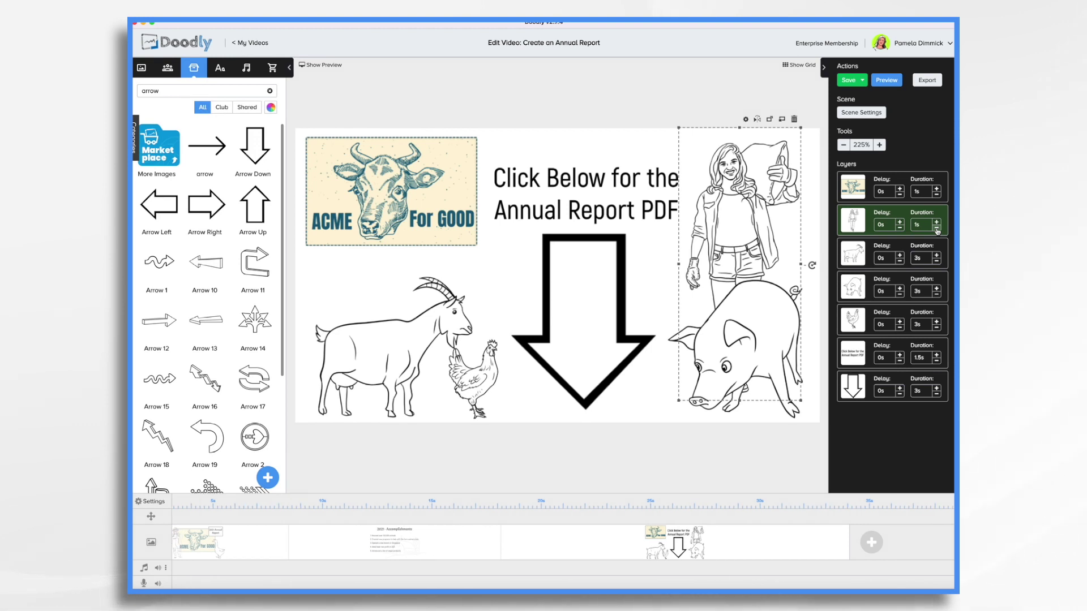
Set the goat layer's duration to 1.5s.
click(936, 260)
click(936, 261)
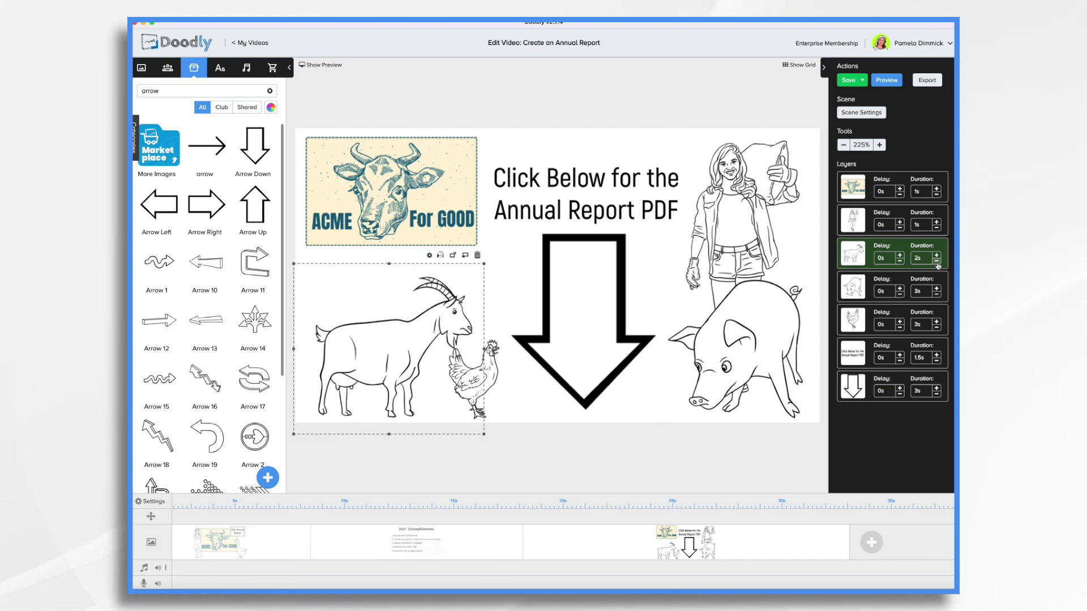
click(937, 261)
Set the durations of the pig layer and the chicken layer to 2s each.
click(937, 294)
click(937, 294)
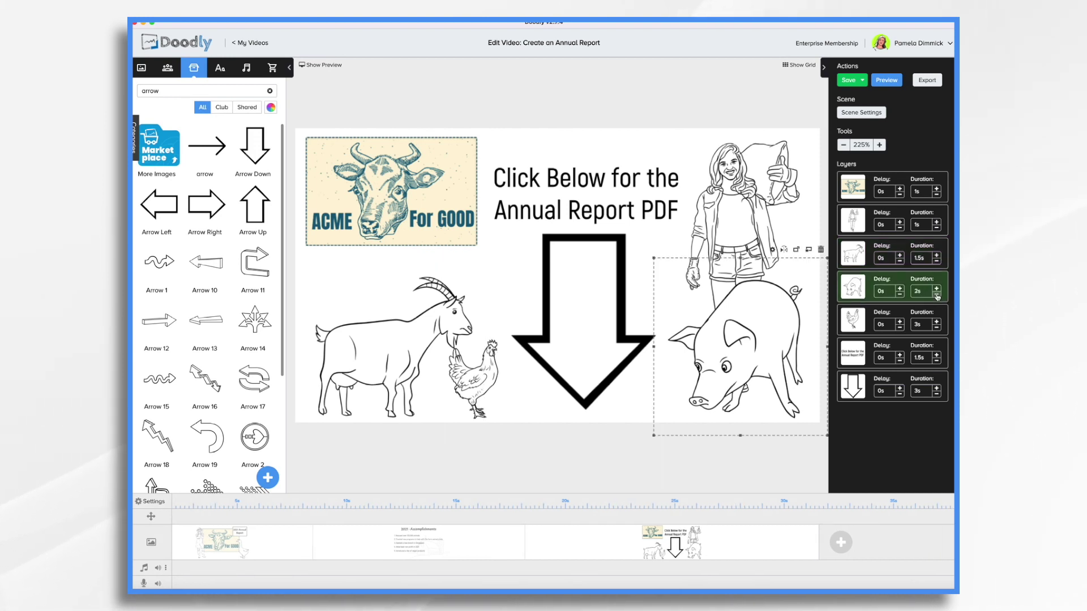
click(937, 328)
click(937, 328)
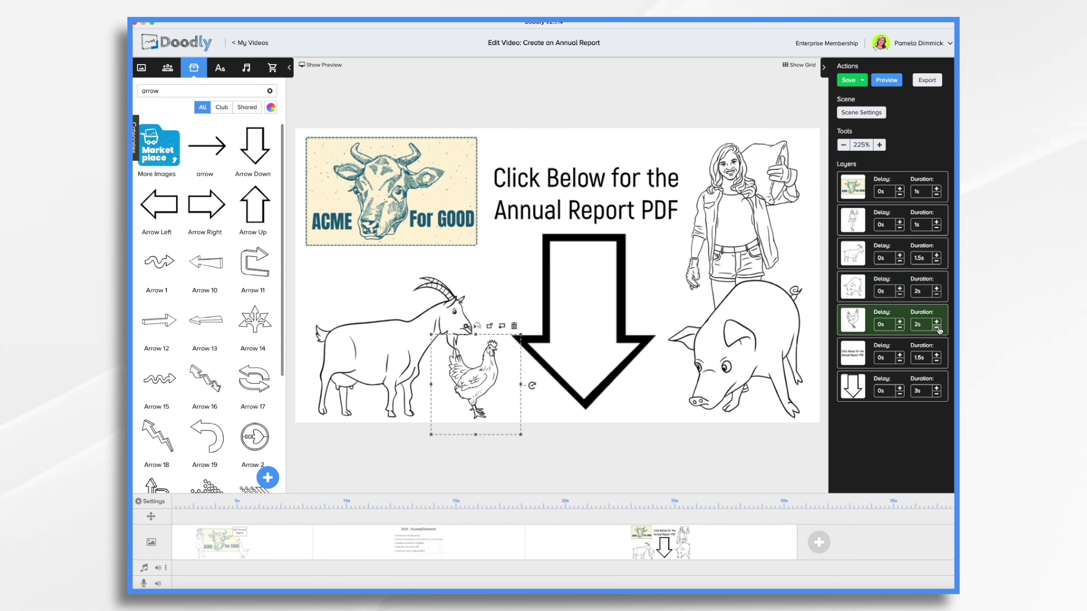
Set the down arrow layer's duration to 2s.
click(869, 349)
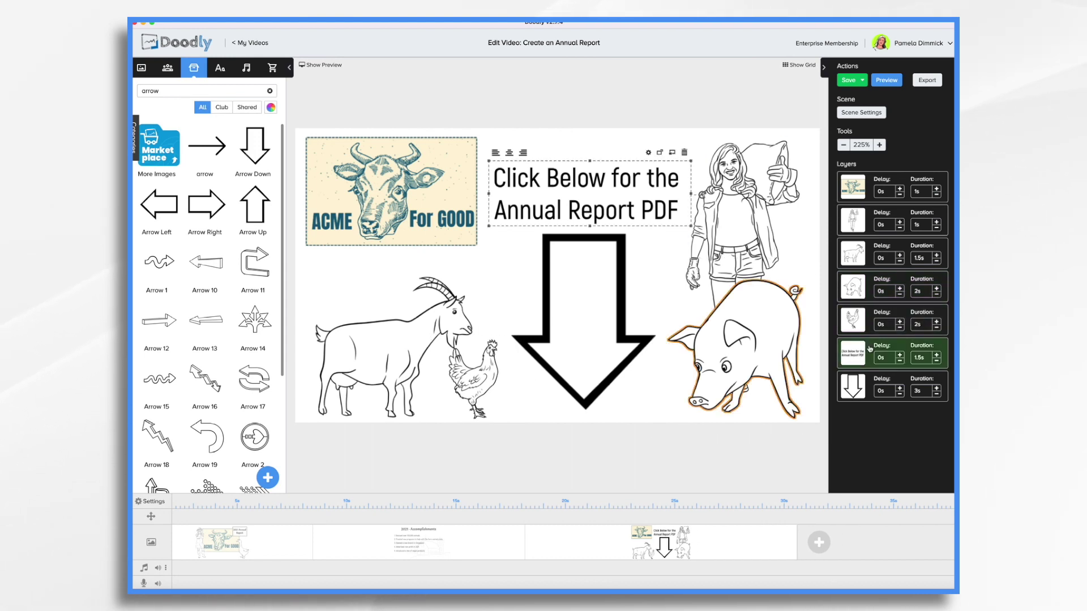
click(937, 394)
click(936, 394)
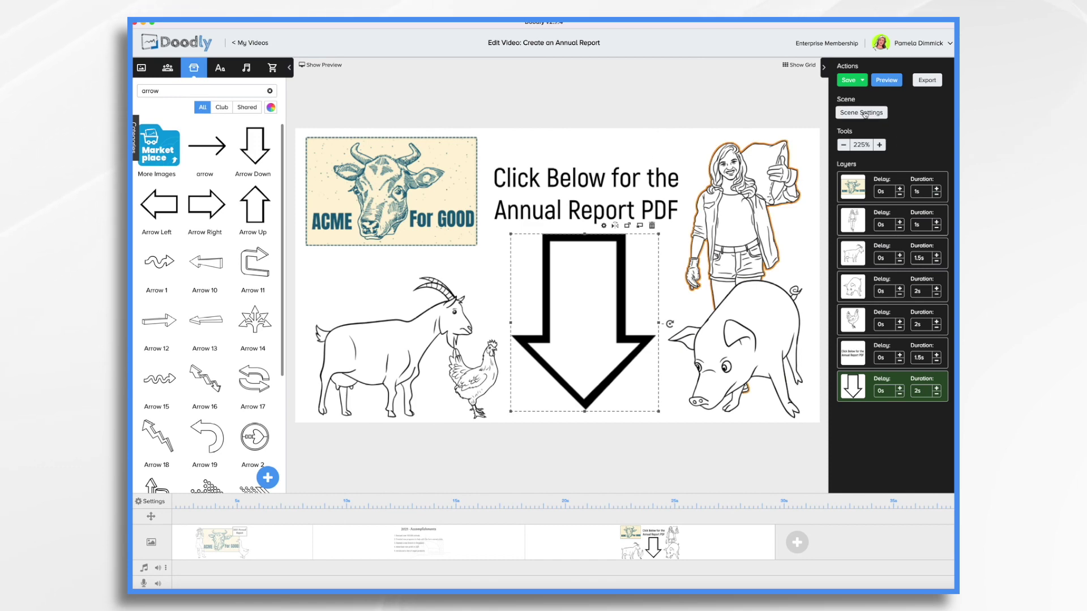
Set the closing scene's extra time at the end to 10s and apply the scene settings.
click(861, 111)
triple_click(647, 253)
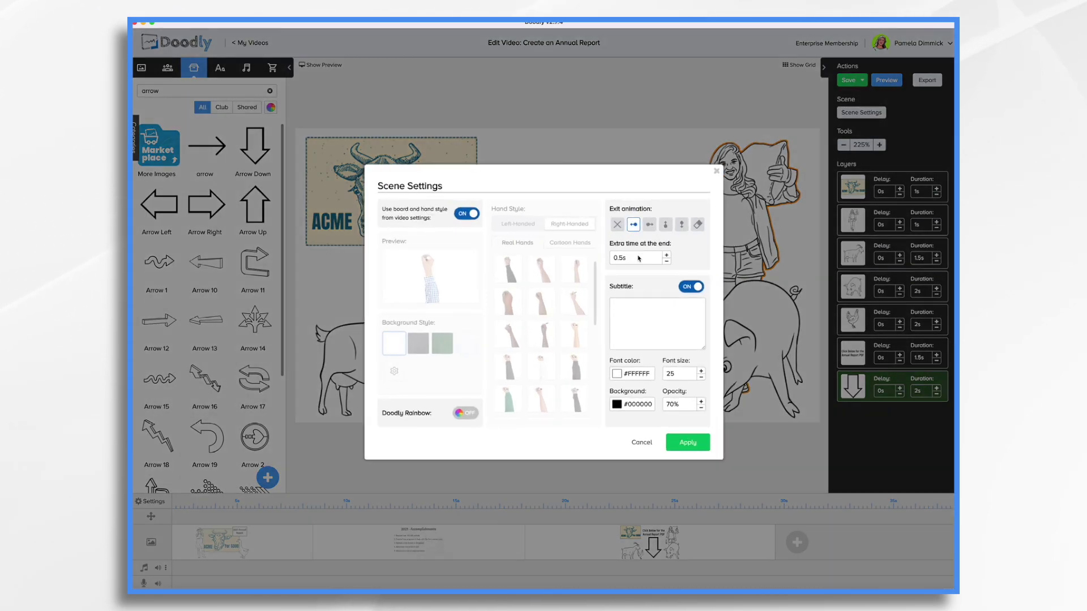
text(10s)
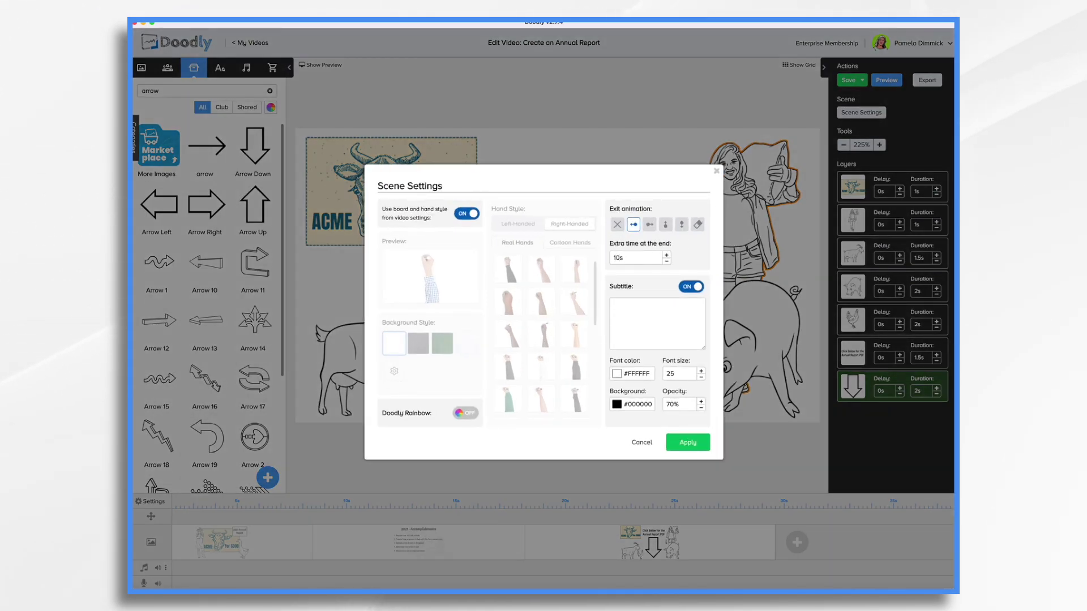
click(694, 444)
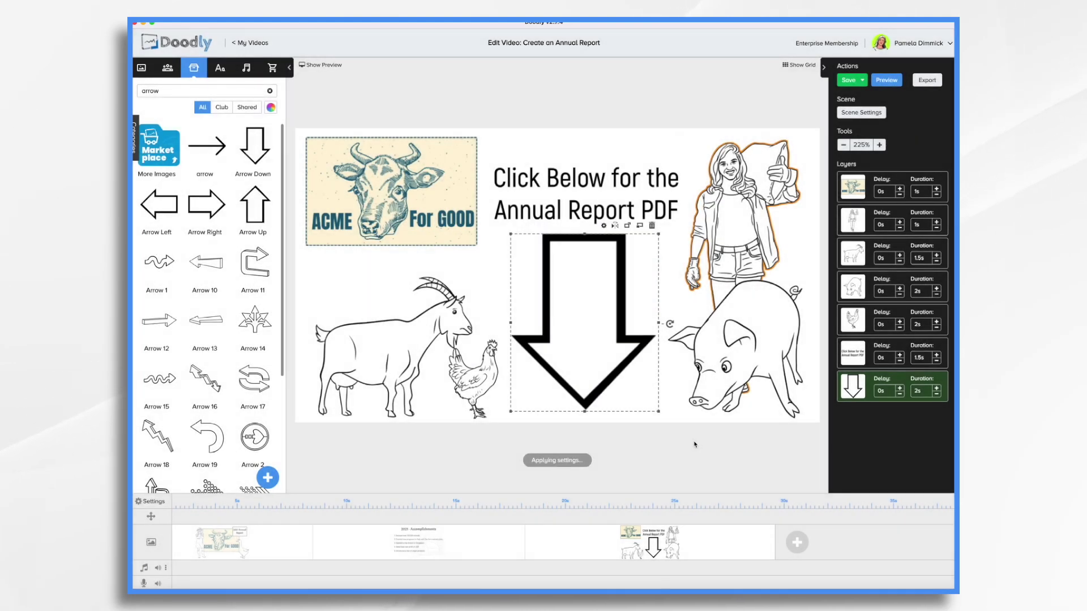
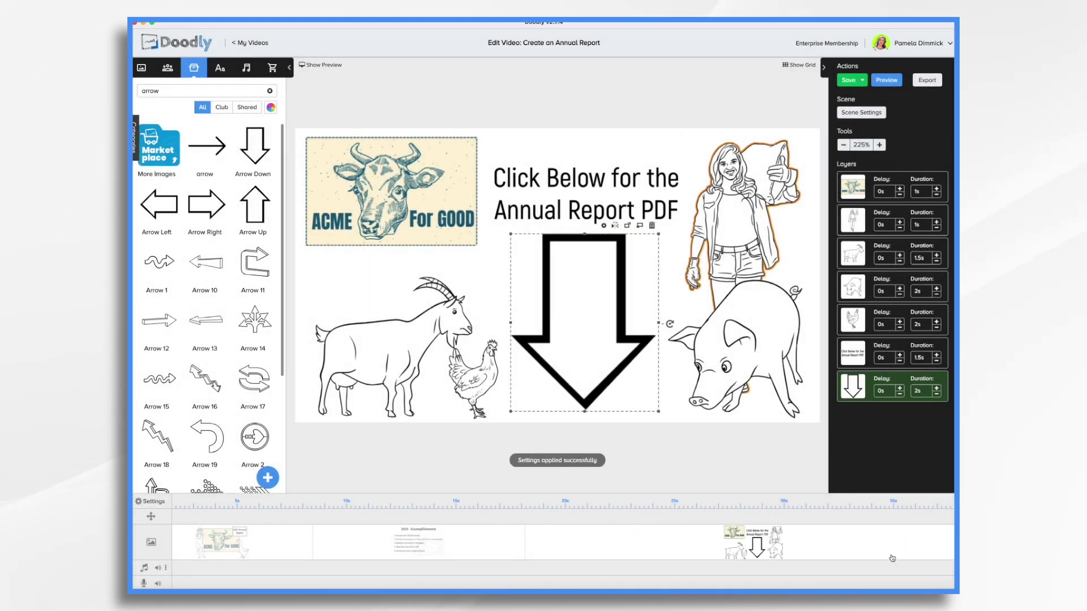
Add the Country Time song to the video's music track at the start of the timeline.
scroll(885, 549, right, 3)
scroll(884, 550, left, 3)
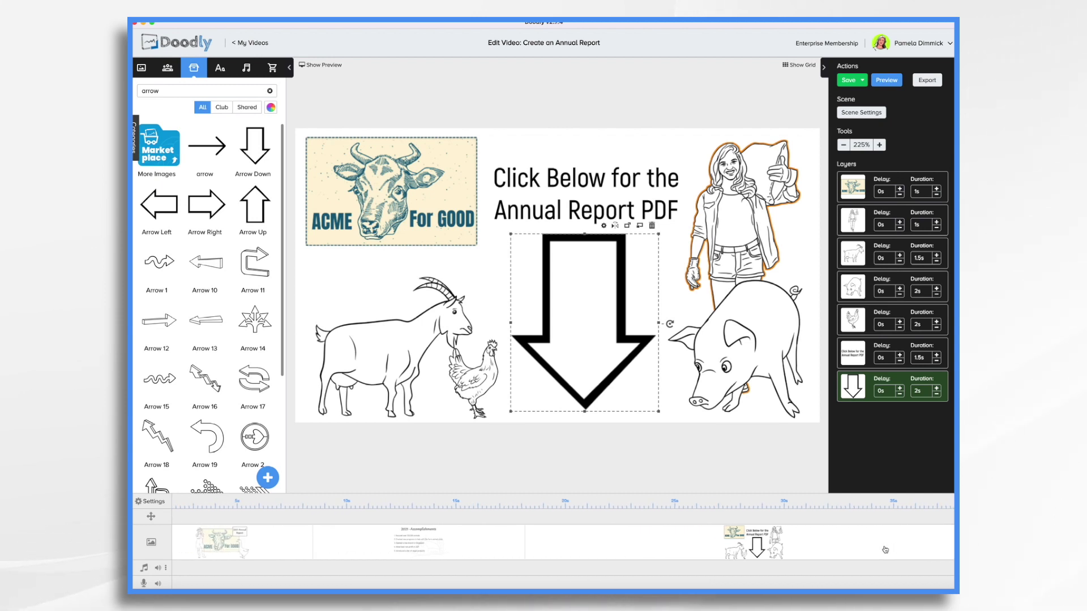
click(246, 67)
scroll(220, 300, down, 5)
scroll(220, 299, up, 10)
scroll(226, 339, down, 5)
scroll(227, 355, down, 1)
drag(221, 426, 218, 558)
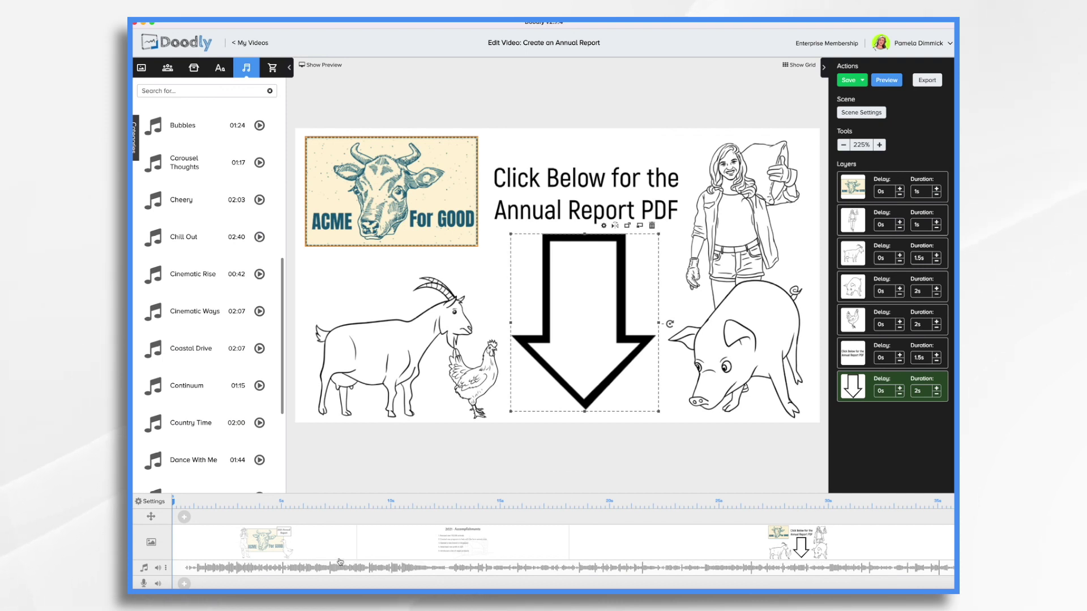
Trim the end of the Country Time music clip to match the end of the closing scene.
scroll(725, 552, right, 10)
scroll(725, 553, right, 3)
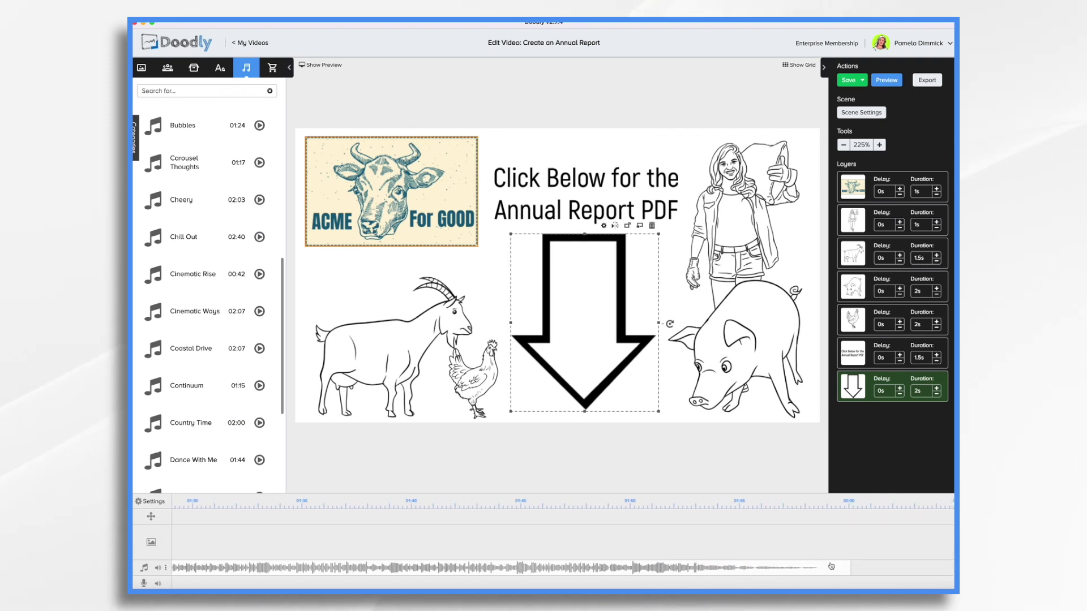
drag(850, 566, 204, 559)
scroll(274, 567, left, 10)
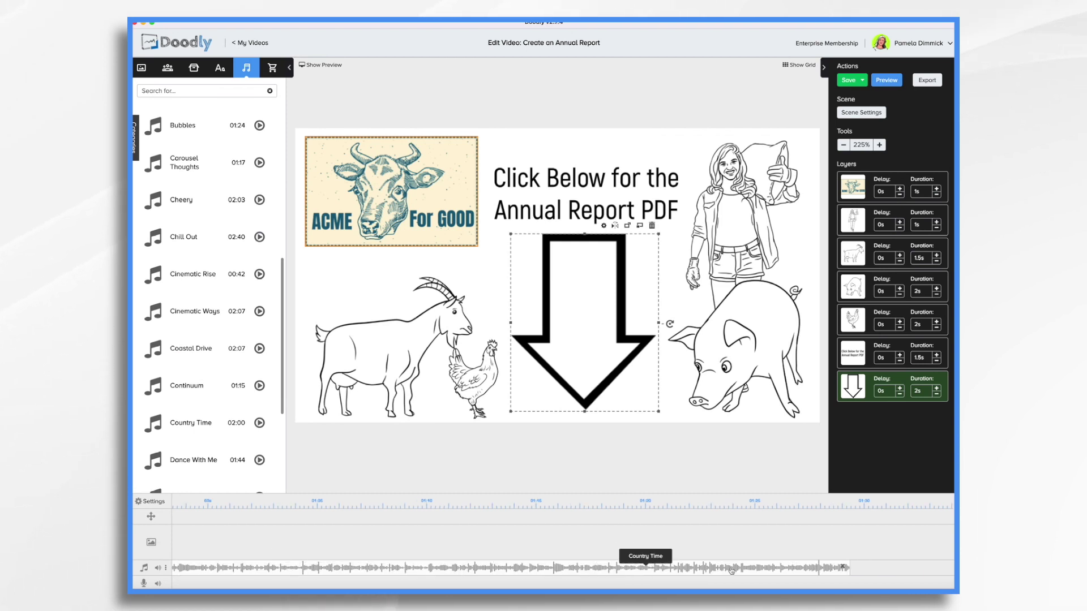
drag(850, 567, 193, 575)
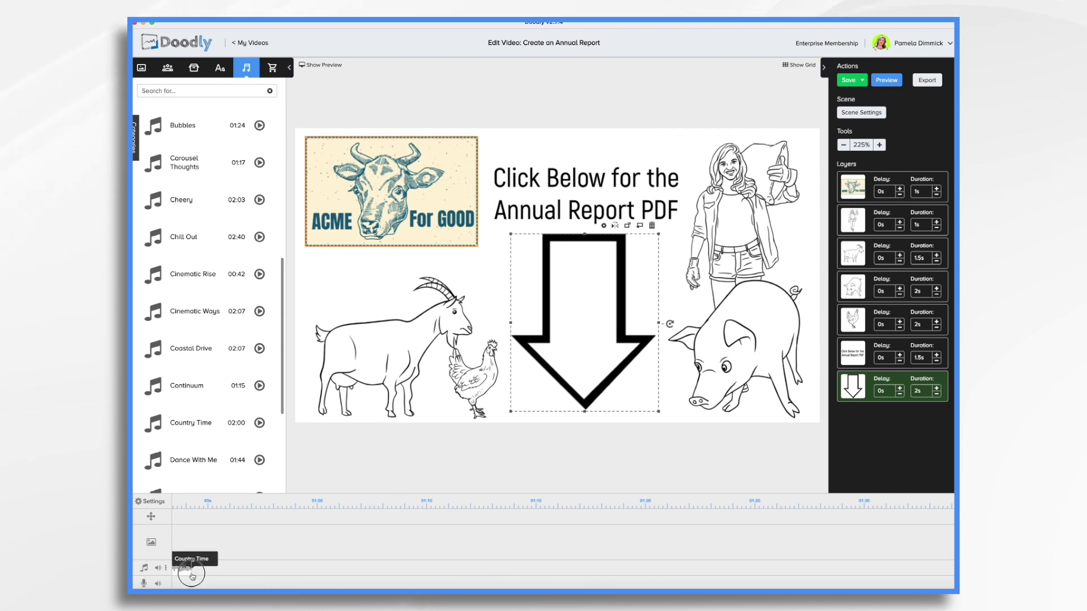
scroll(309, 569, left, 10)
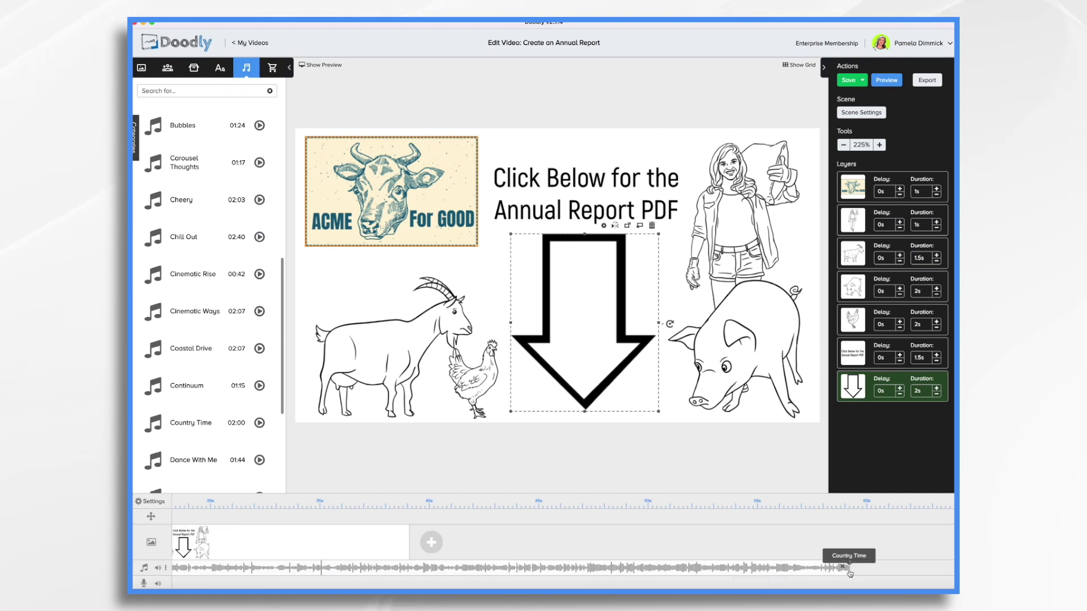
drag(850, 569, 408, 567)
scroll(409, 567, left, 7)
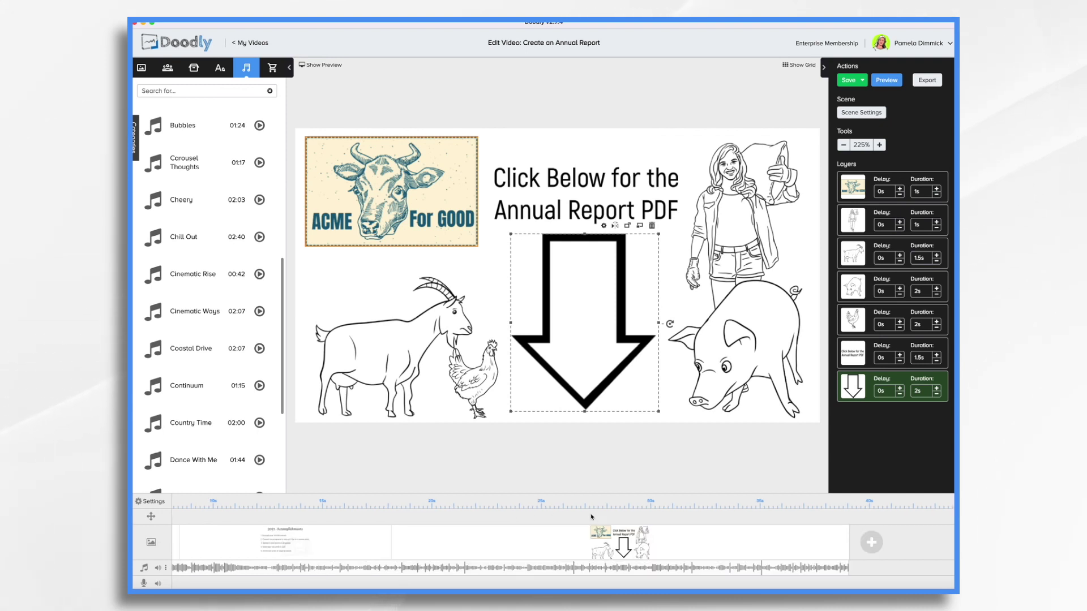
Add a fade-out to the Country Time clip and lengthen it to start about 4.5 s before the clip's end.
right_click(811, 571)
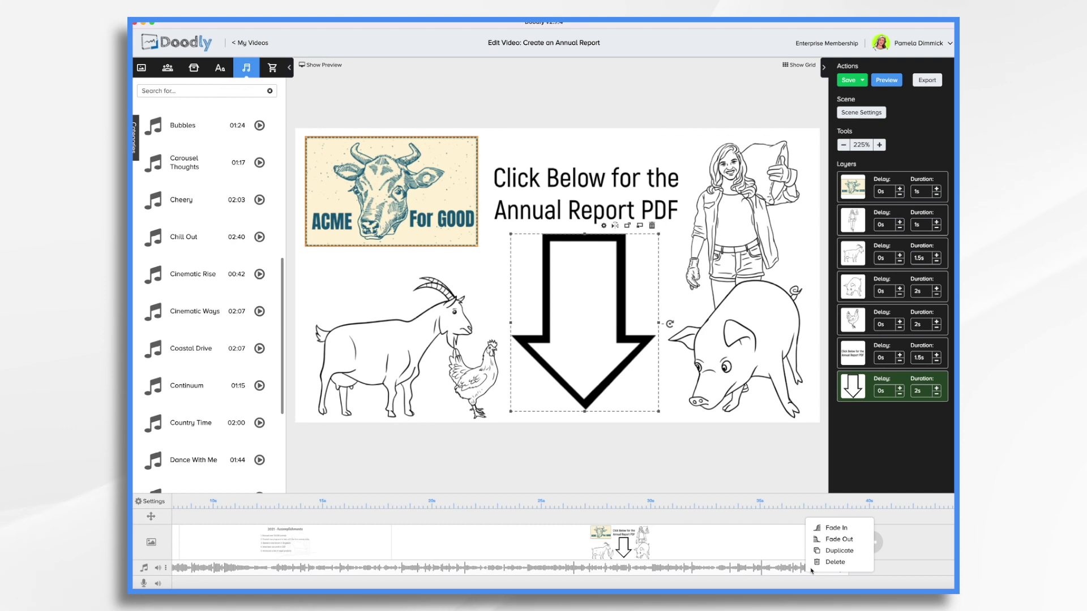
click(835, 542)
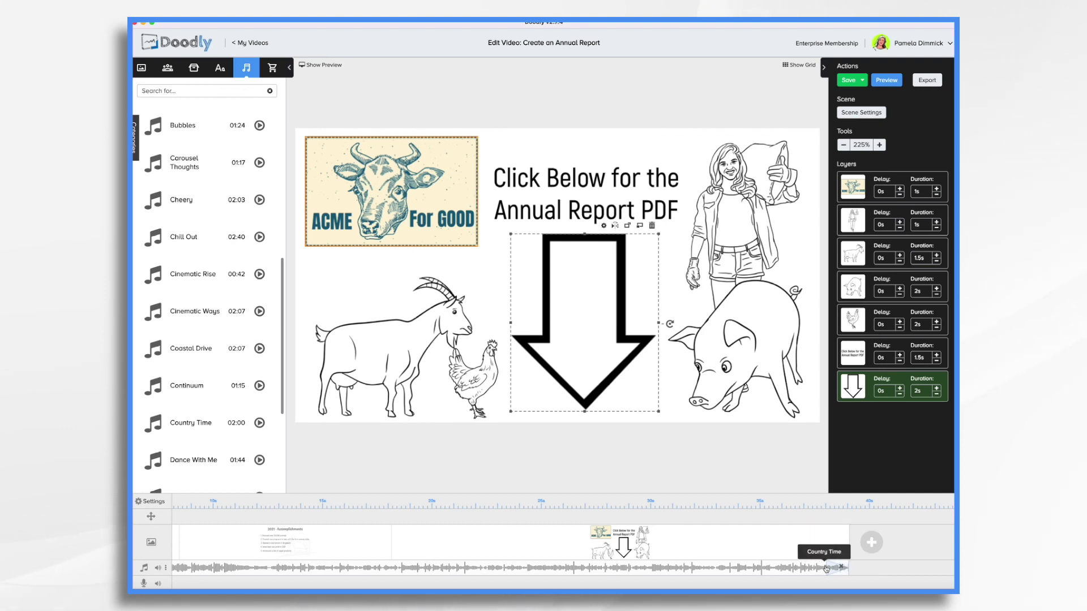
drag(826, 566, 749, 566)
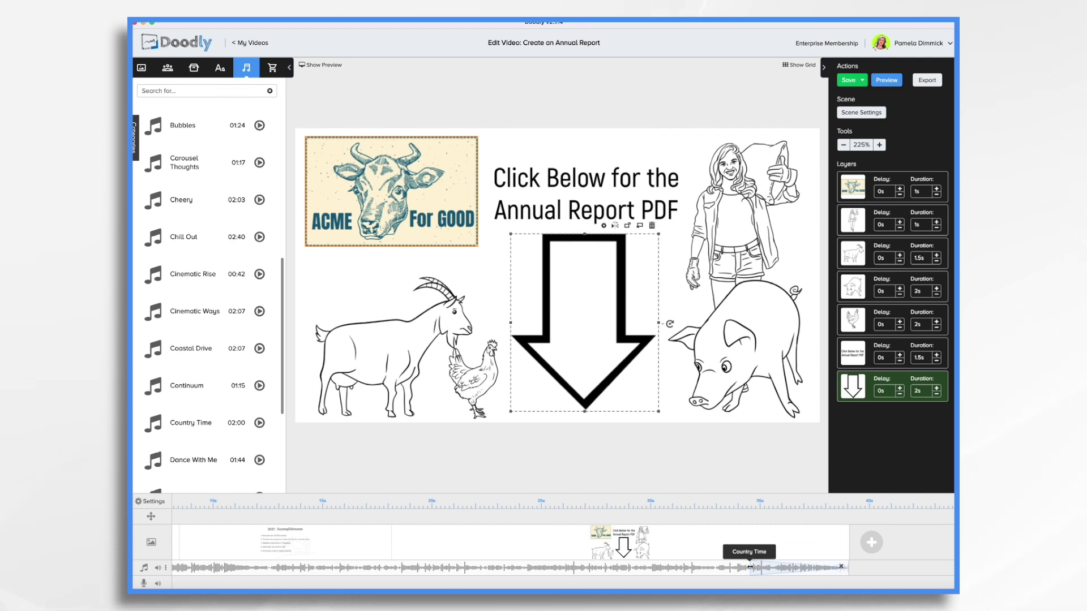
Lower the music track's volume to 51% and save the video.
scroll(390, 540, left, 5)
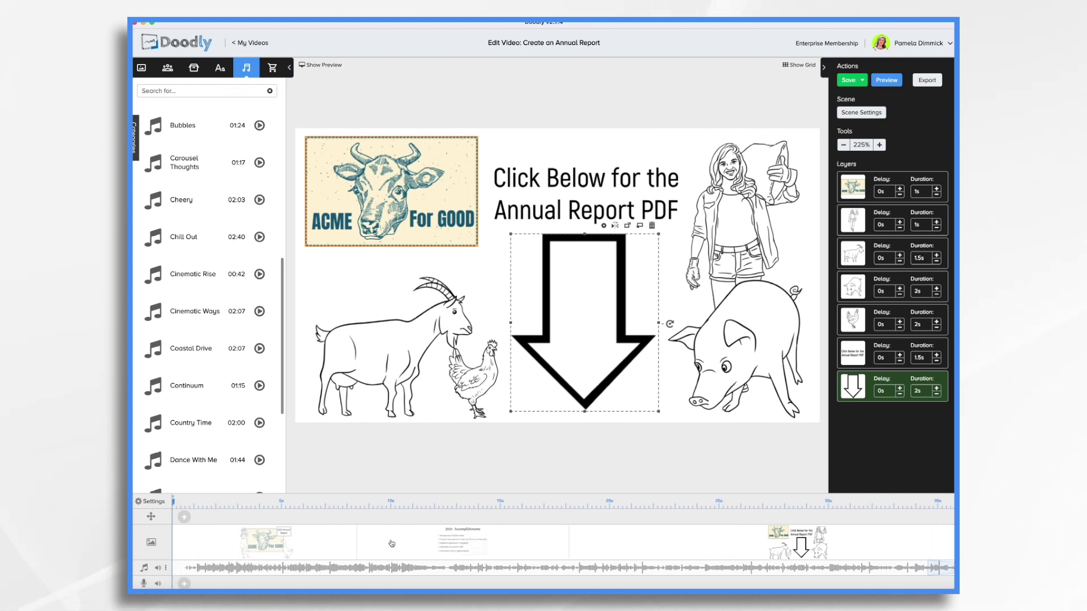
click(158, 568)
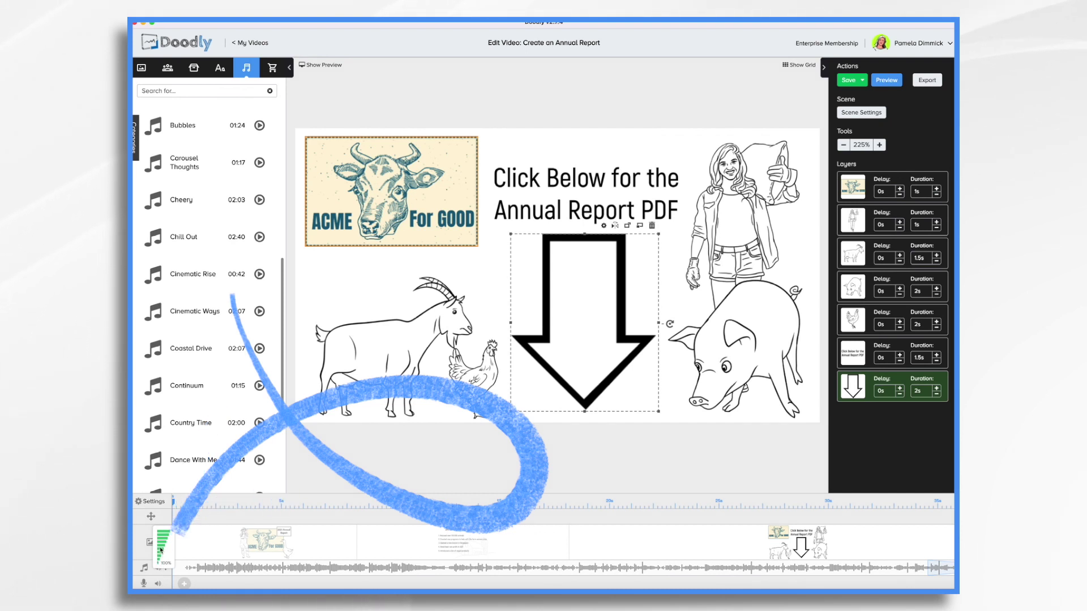
click(160, 550)
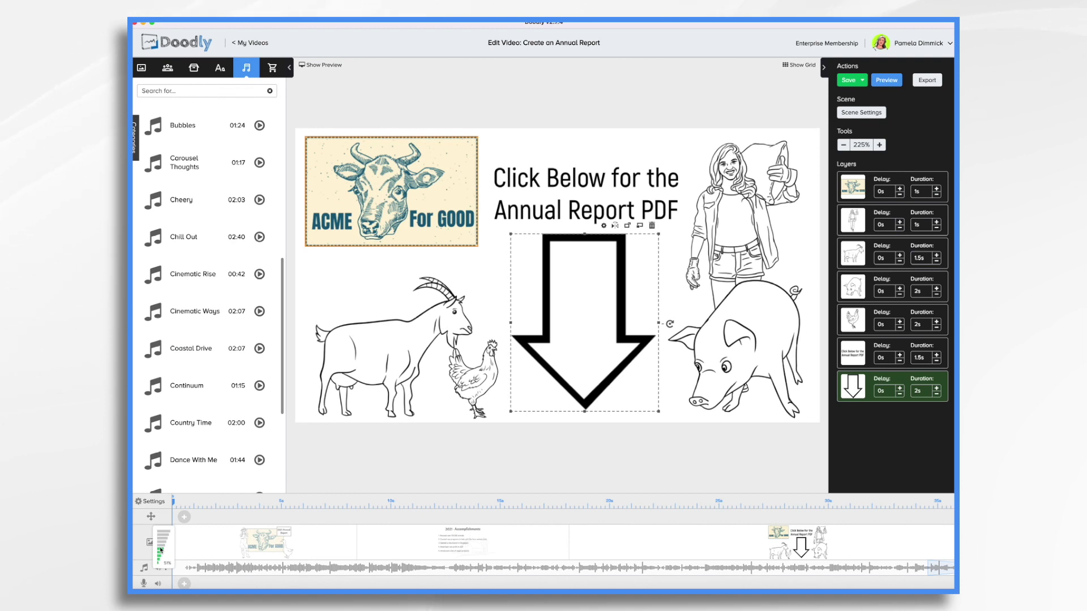
key(super+s)
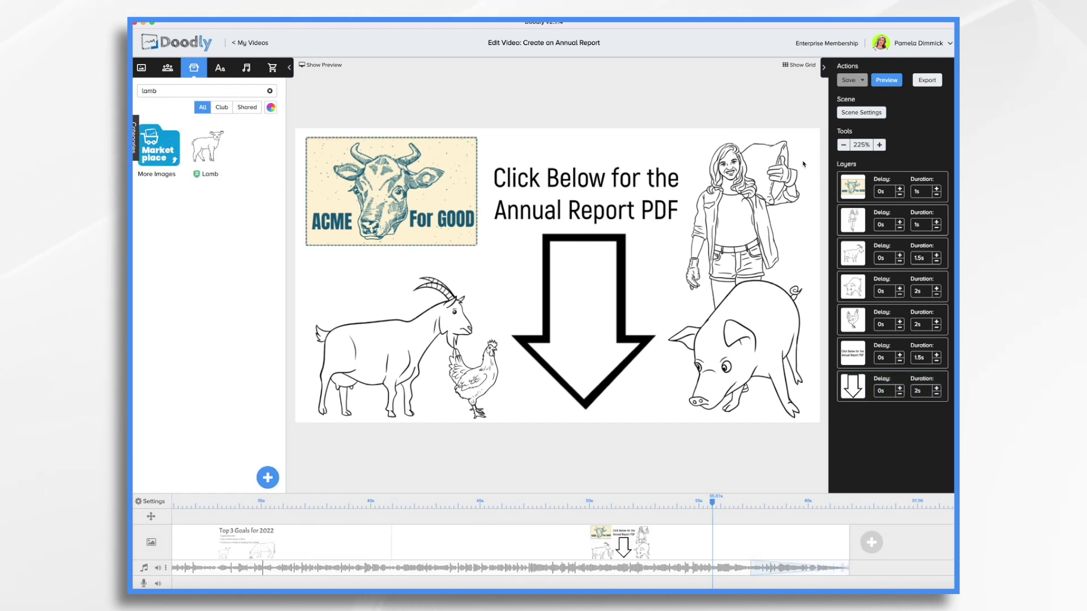
Move the "Click Below for the Annual Report PDF" text layer and the arrow layer directly after the farmer layer.
drag(865, 349, 864, 247)
drag(862, 389, 863, 288)
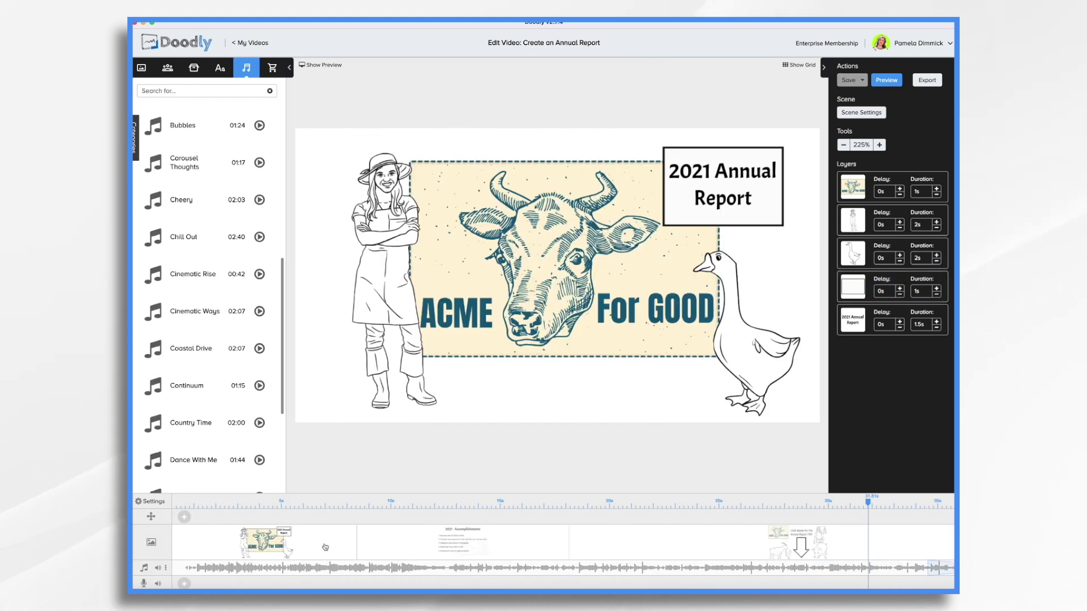
Set the title scene's extra time at the end to 2.5s and apply the scene settings.
click(862, 112)
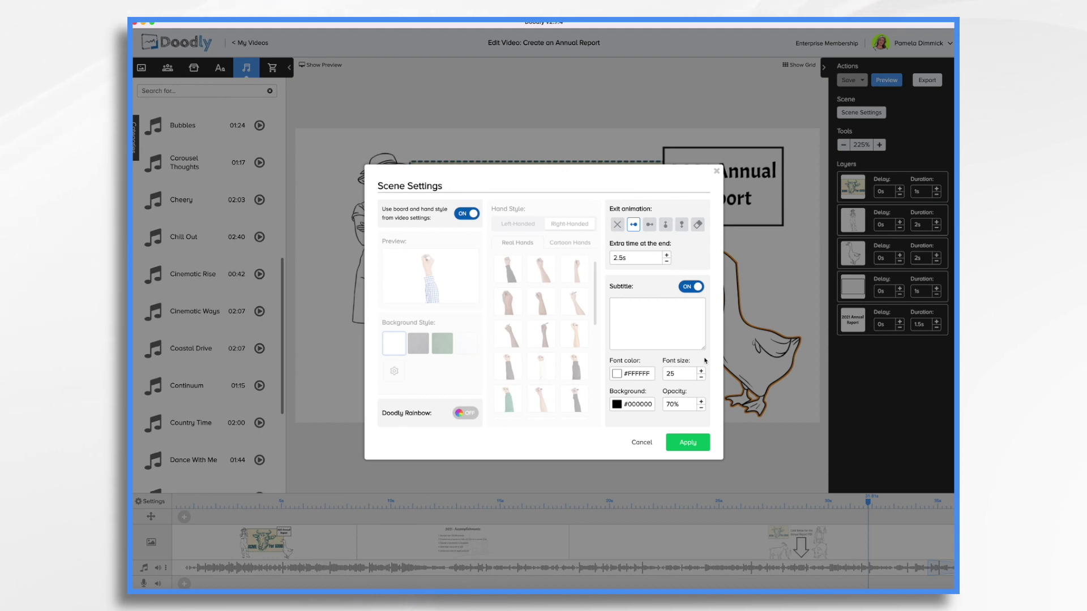
click(690, 442)
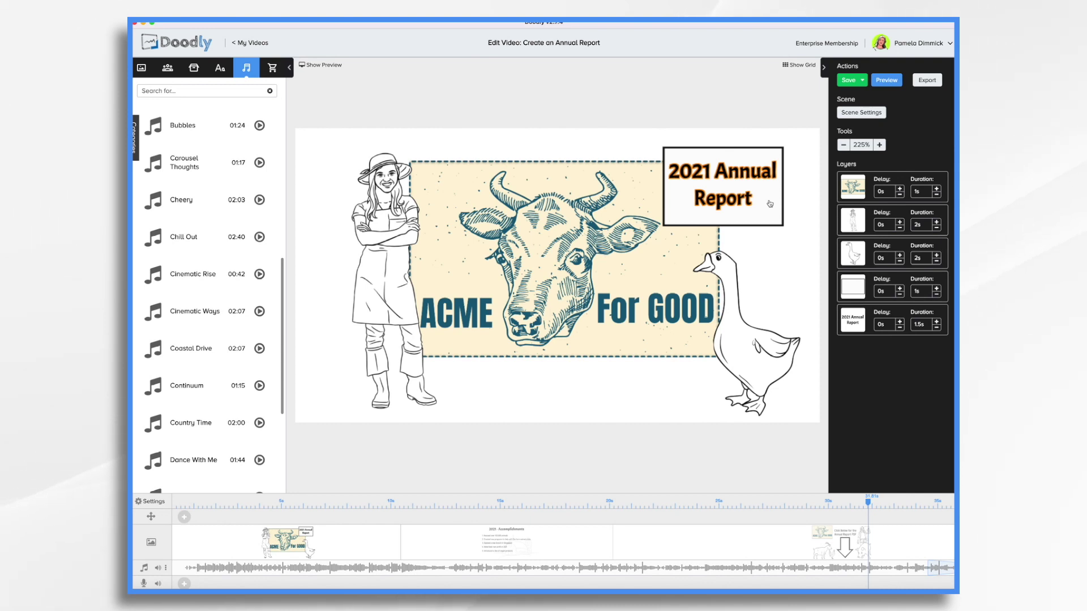
Increase the extra time at the end of the 2021 - Accomplishments scene and apply the scene settings.
click(594, 556)
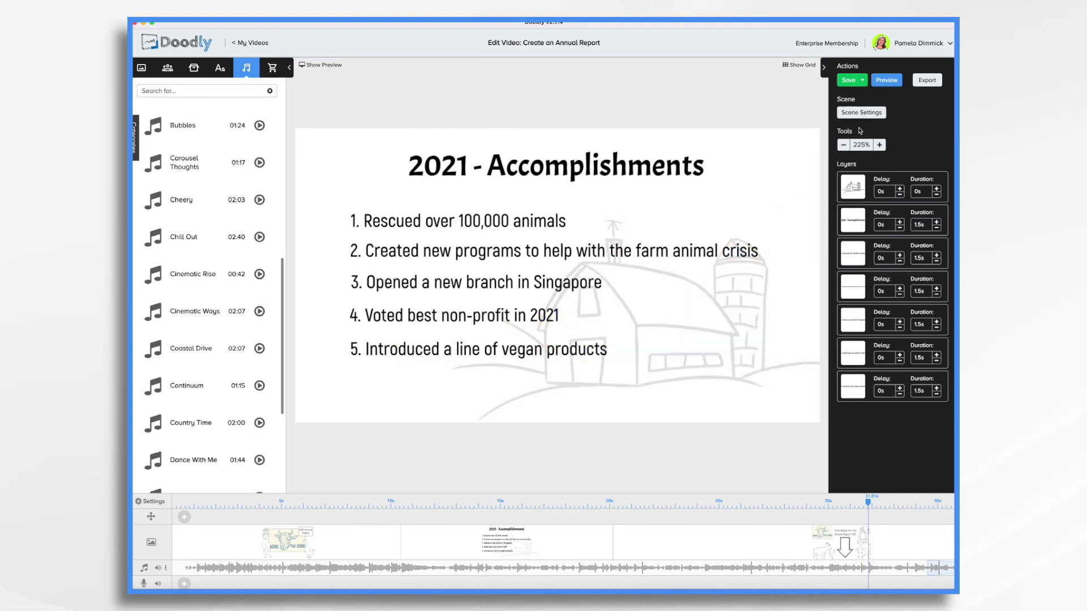
click(877, 113)
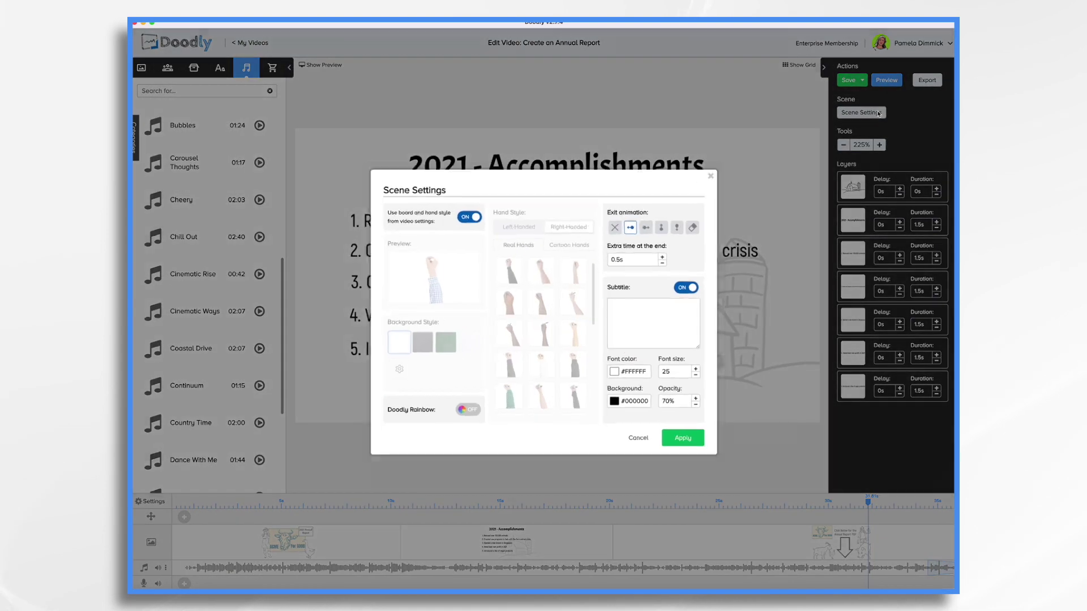
click(667, 255)
click(667, 255)
click(691, 447)
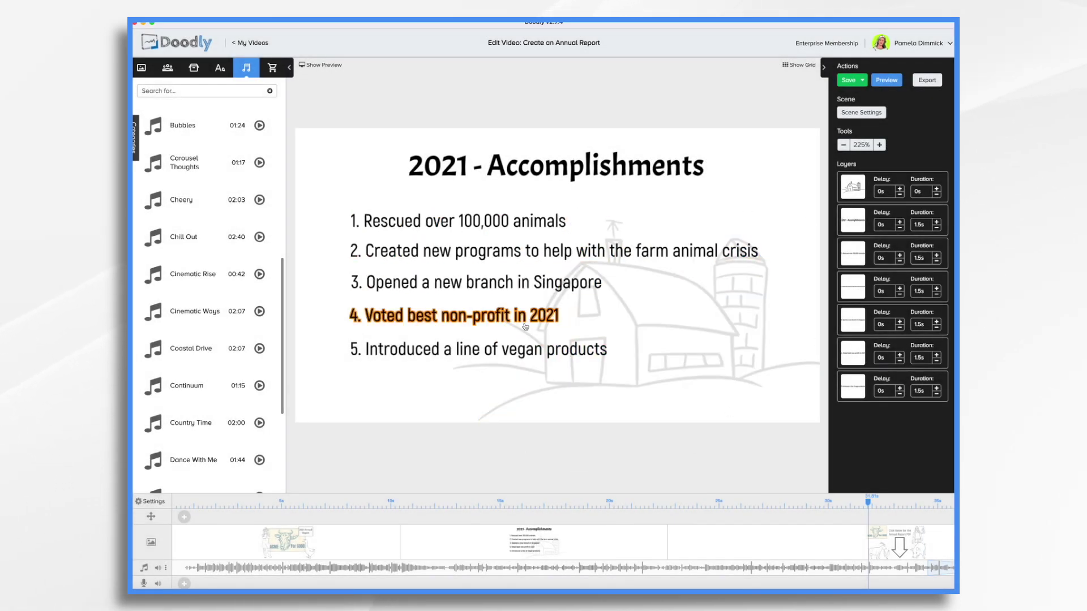
Set a 1s delay on each of the five numbered accomplishment text layers.
click(900, 256)
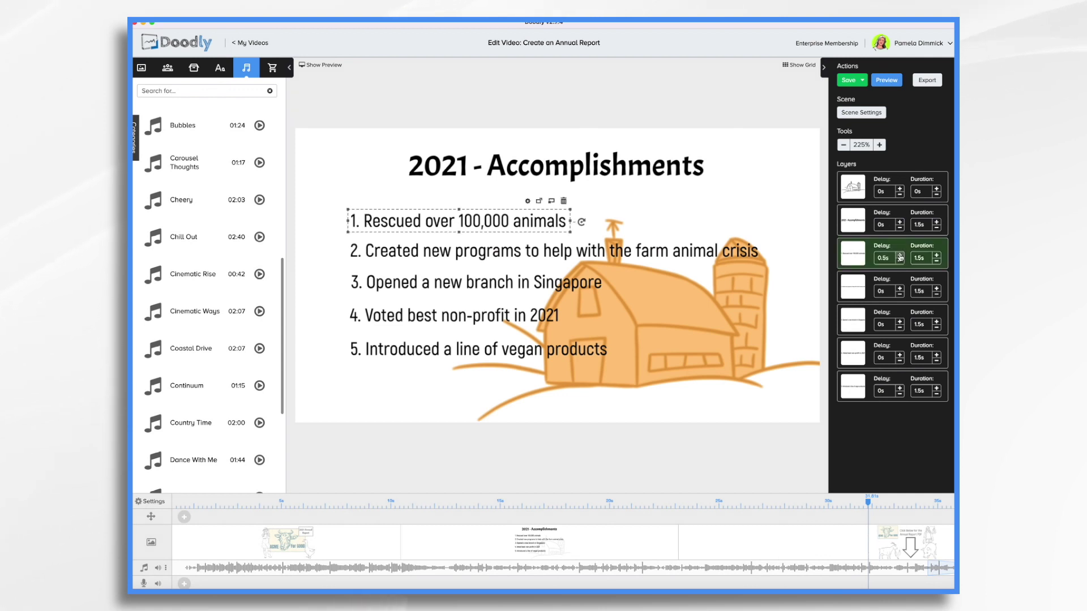
click(900, 289)
click(900, 289)
click(900, 322)
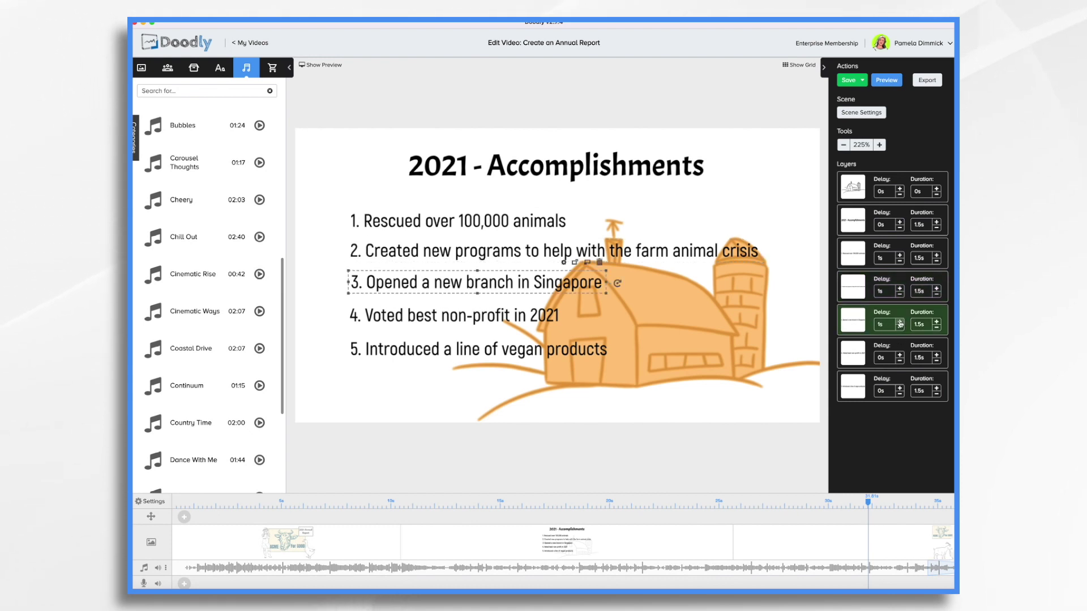
click(899, 356)
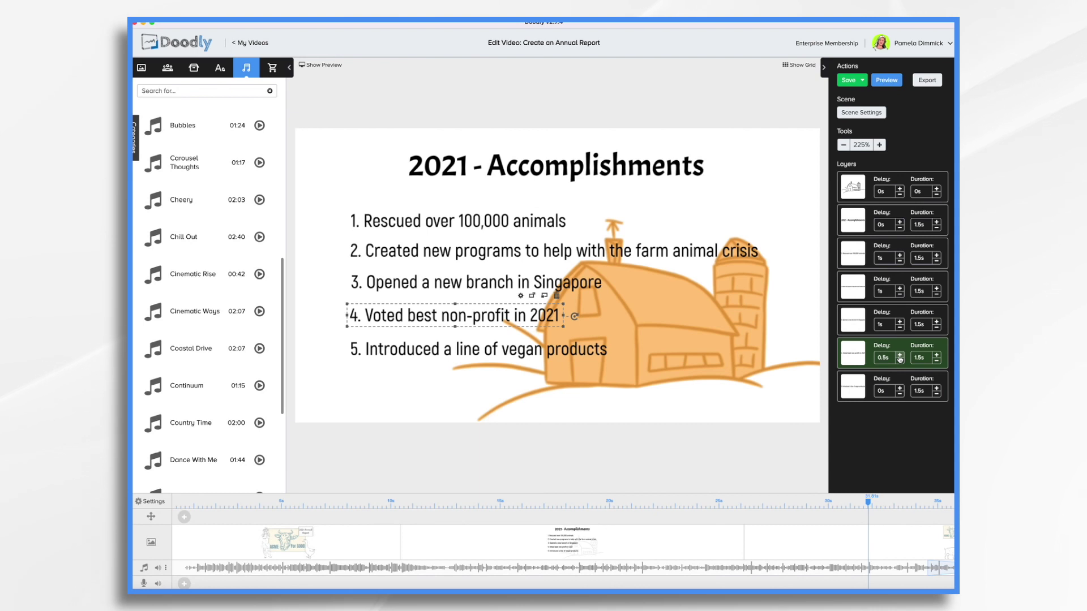
click(899, 356)
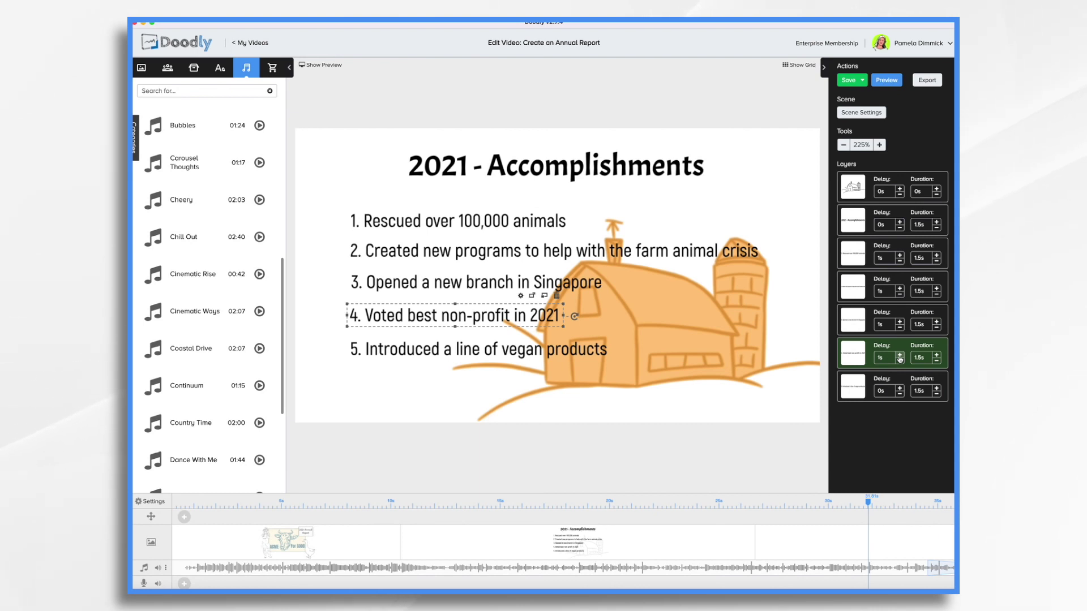
click(900, 388)
click(899, 389)
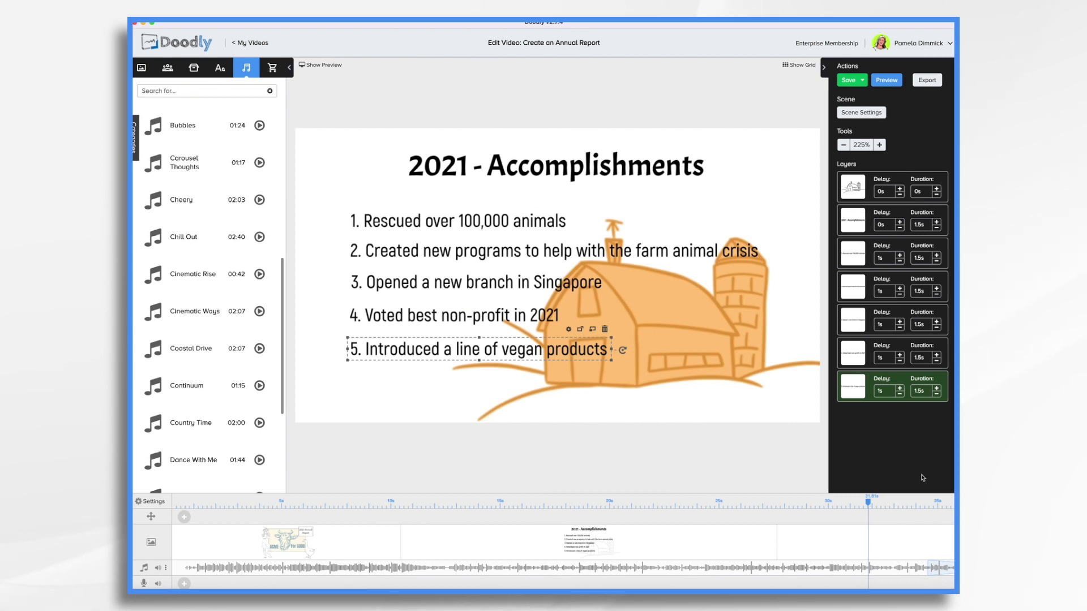
Extend the Country Time music clip to the new end of the closing scene.
scroll(864, 542, right, 5)
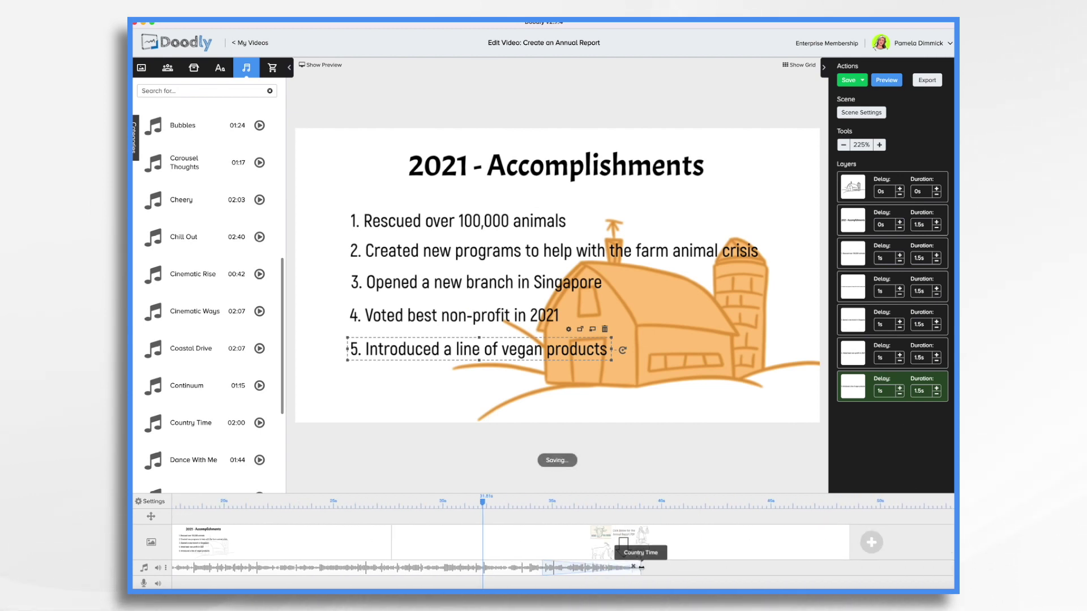
drag(641, 567, 849, 568)
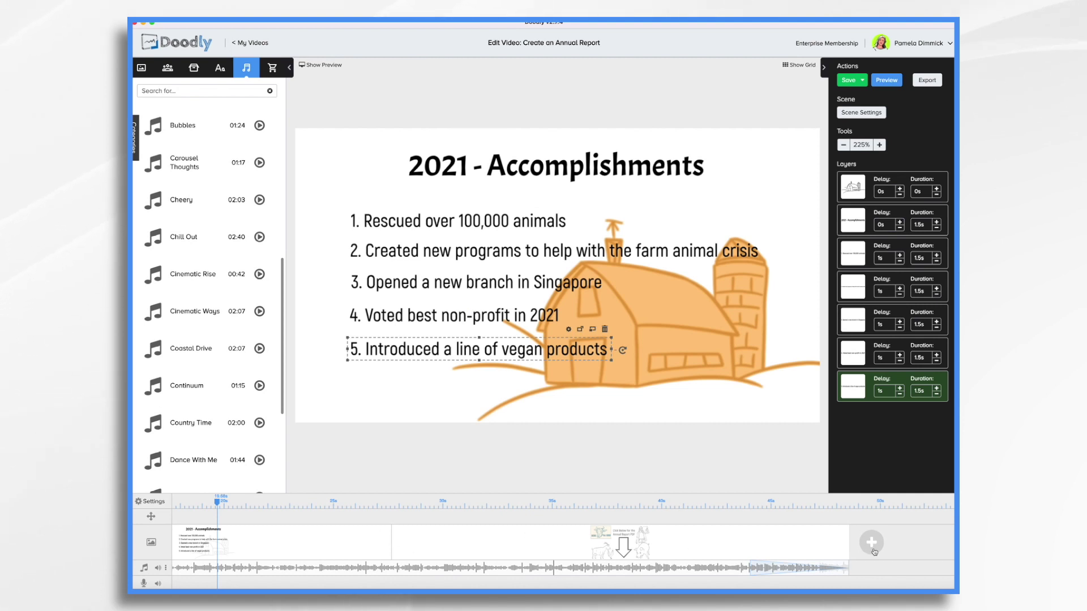
Insert a new blank scene between the 2021 - Accomplishments scene and the closing scene.
click(679, 543)
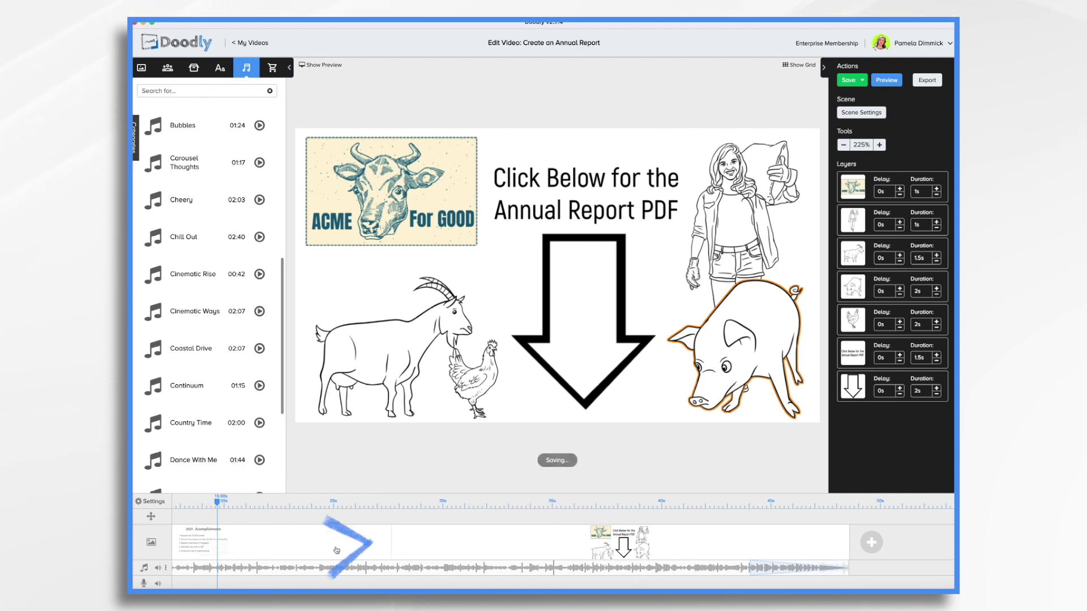
right_click(420, 545)
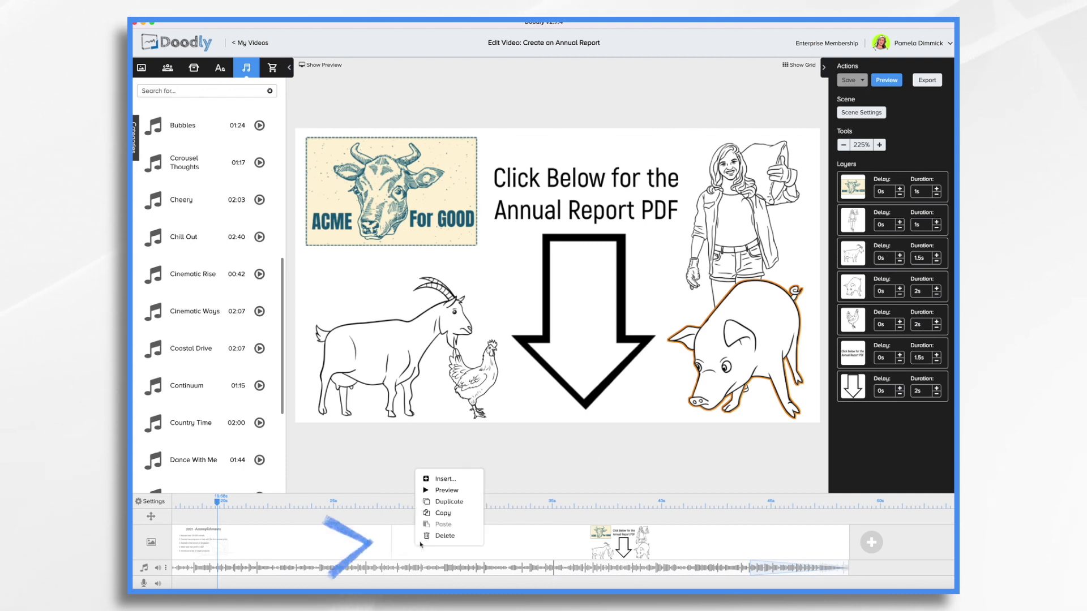
click(440, 481)
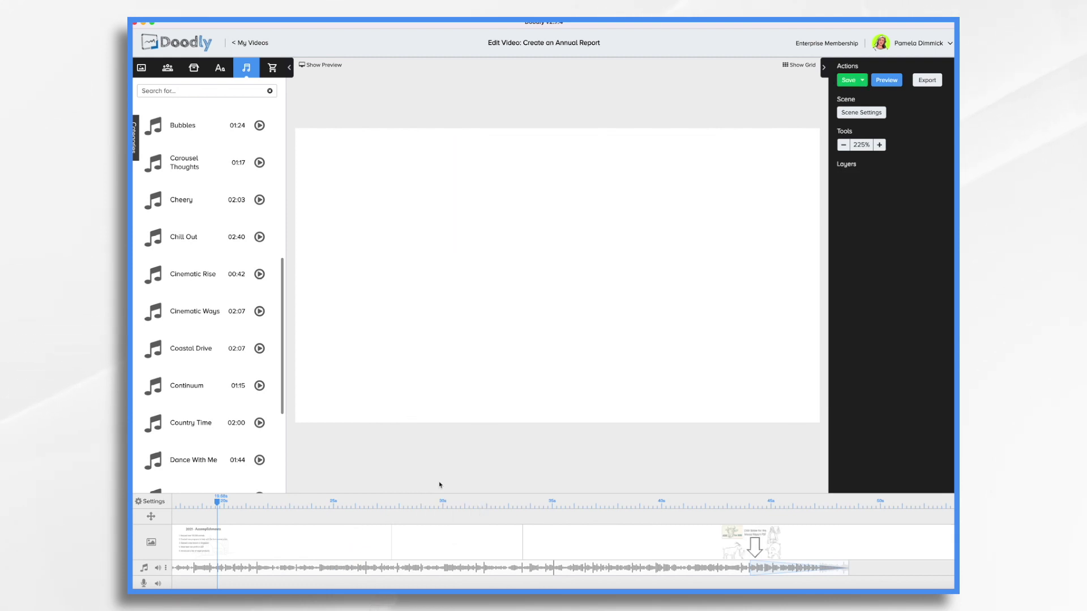
scroll(458, 545, left, 3)
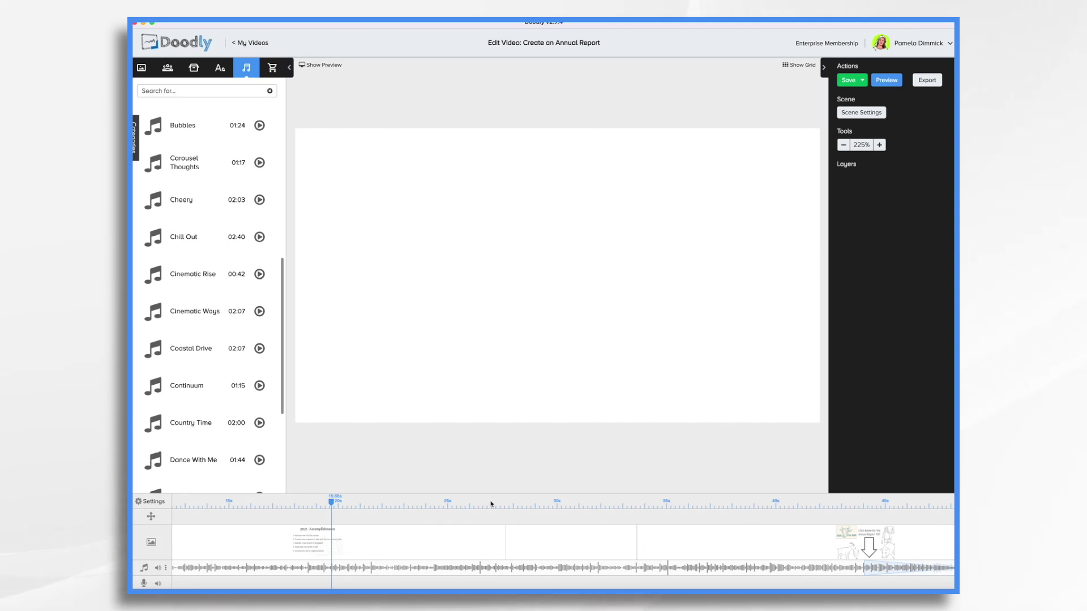
Add an Acme-Regular title reading "Goals for 2022" near the top of the blank scene.
click(220, 71)
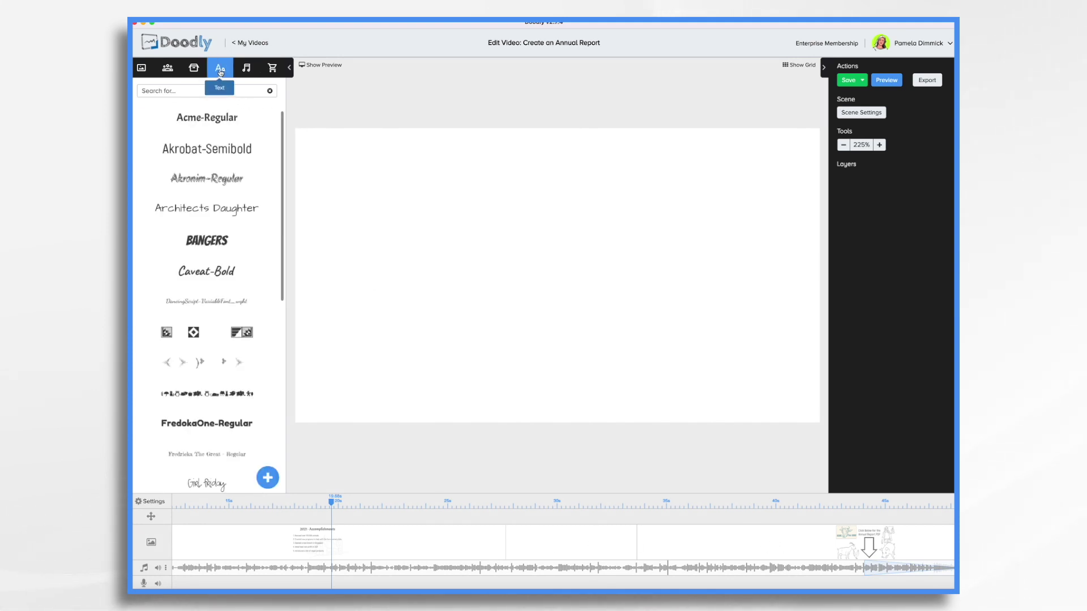
drag(222, 119, 561, 166)
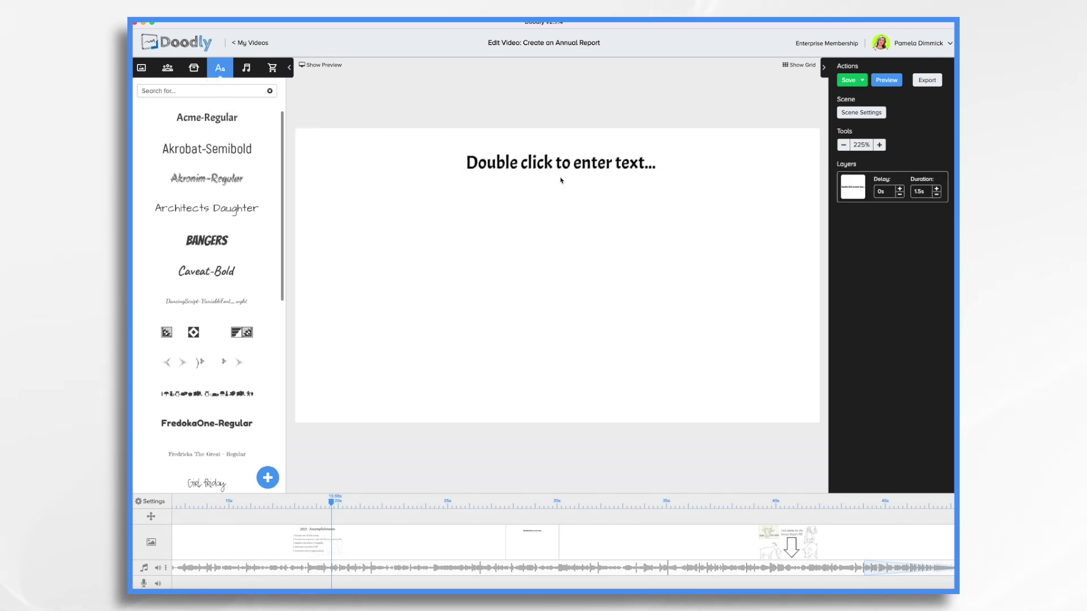
double_click(551, 171)
key(super+a)
text(Goals for 2022)
click(641, 393)
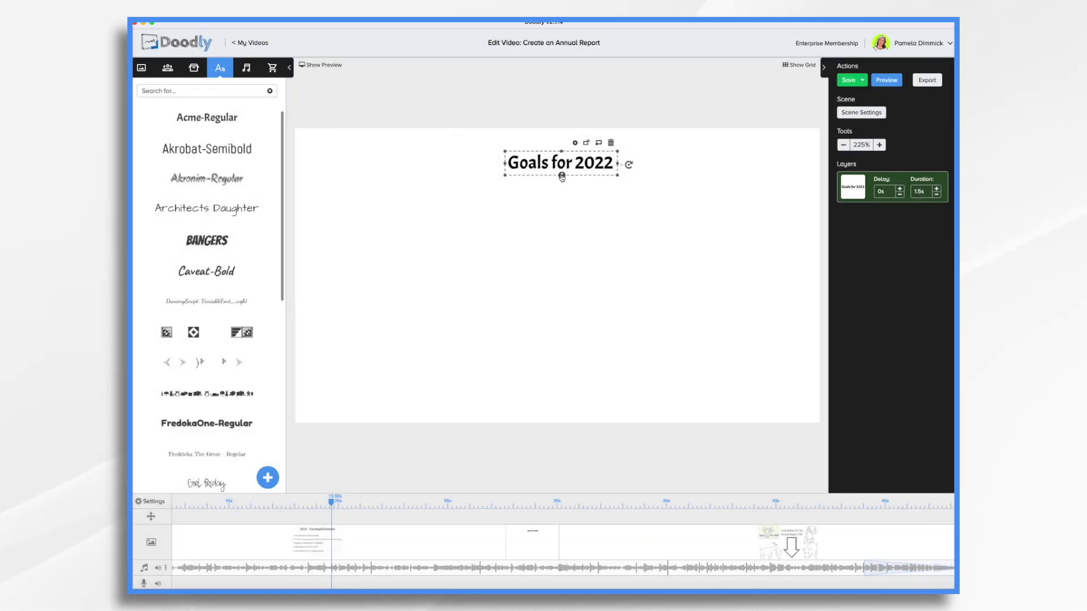
Add an Akrobat-Semibold text line reading "1. Expand into India" below the Goals for 2022 title.
drag(206, 149, 396, 242)
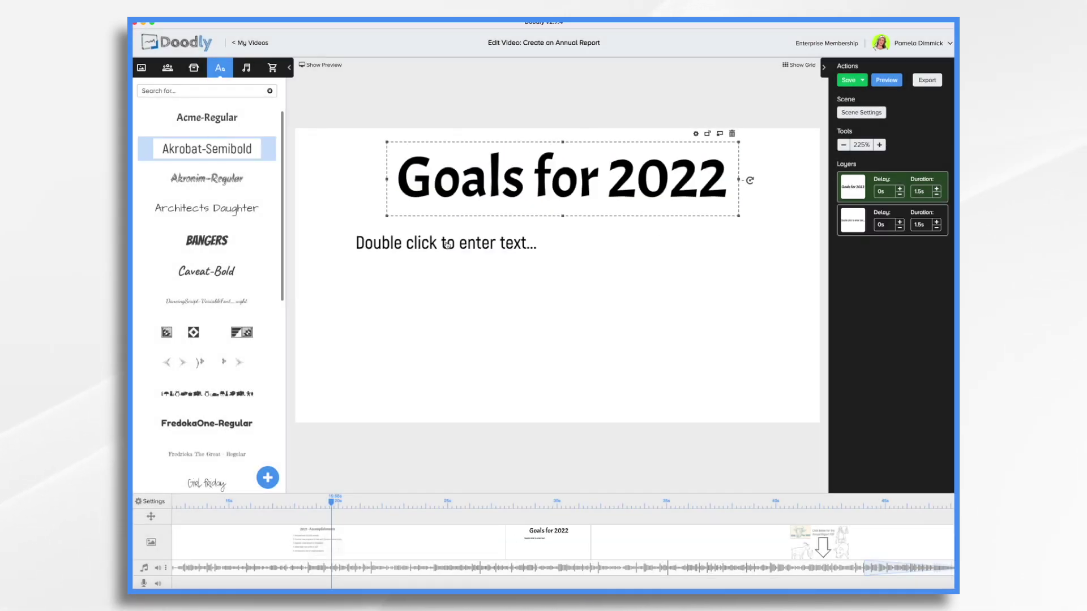
double_click(396, 242)
text(1. Exp)
click(640, 392)
Add the goal lines "2. Open another branch in China" and "3. Continue our mission of rescuing farm animals" below the first goal.
double_click(385, 290)
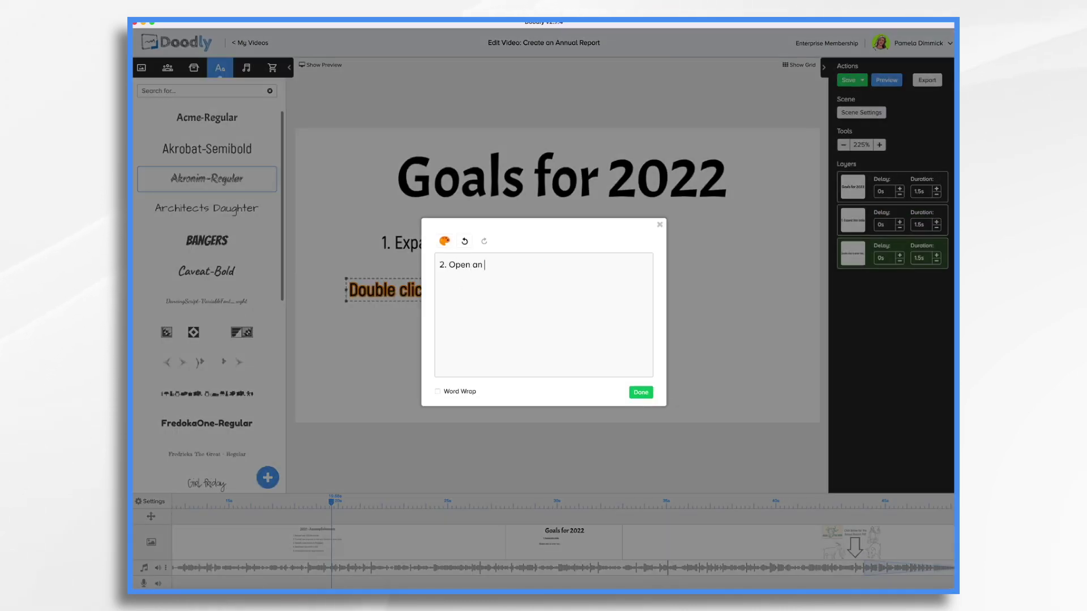
click(640, 392)
double_click(391, 321)
text(3.)
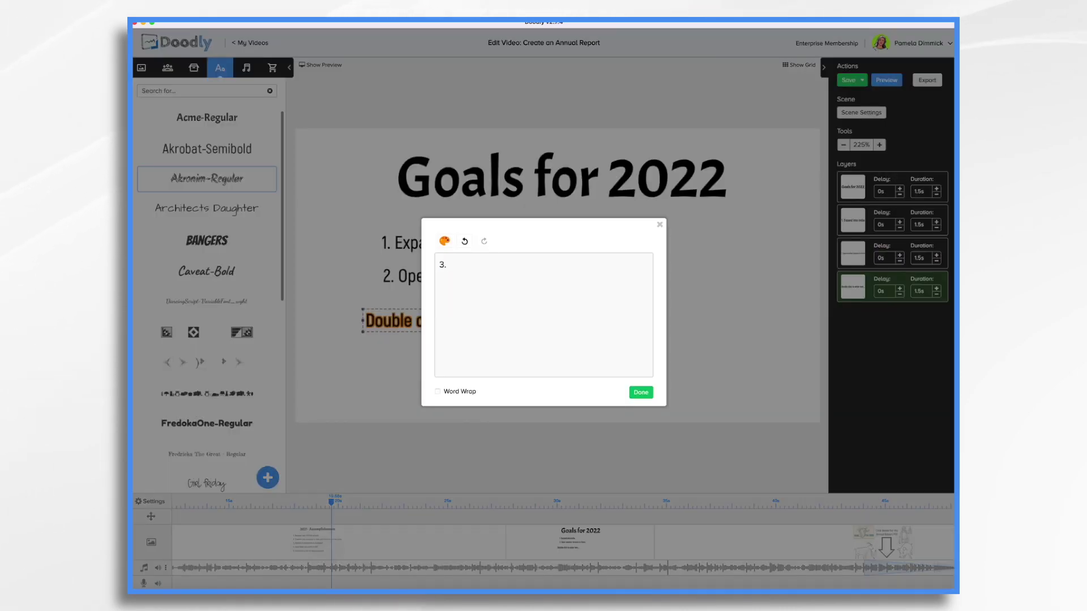
click(640, 392)
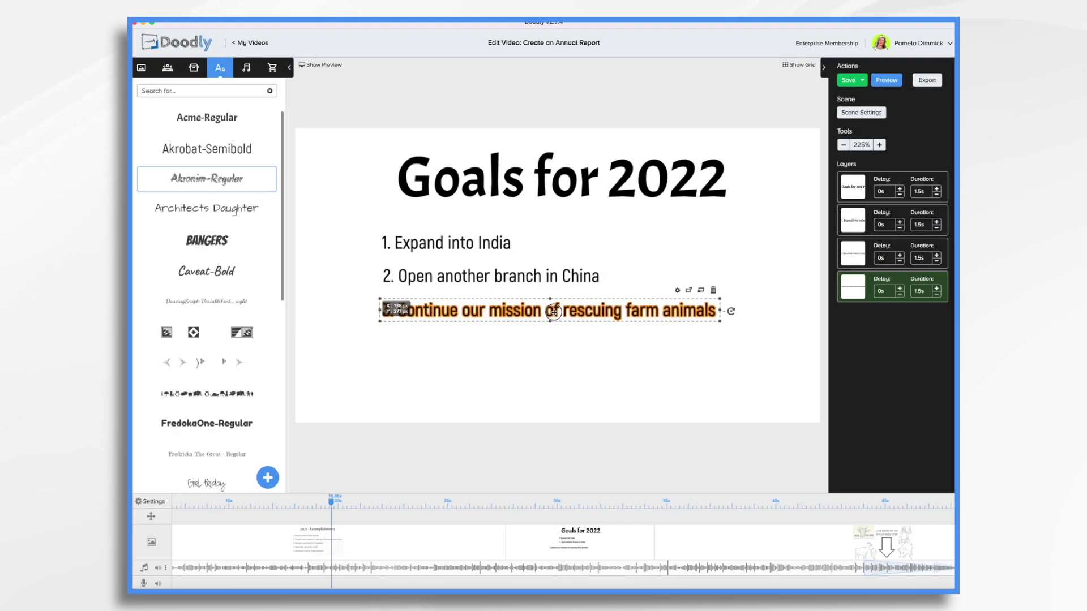
Search the props for "cow" and add the grazing cow to the Goals for 2022 scene.
click(194, 67)
key(ctrl+a)
text(cow)
click(254, 146)
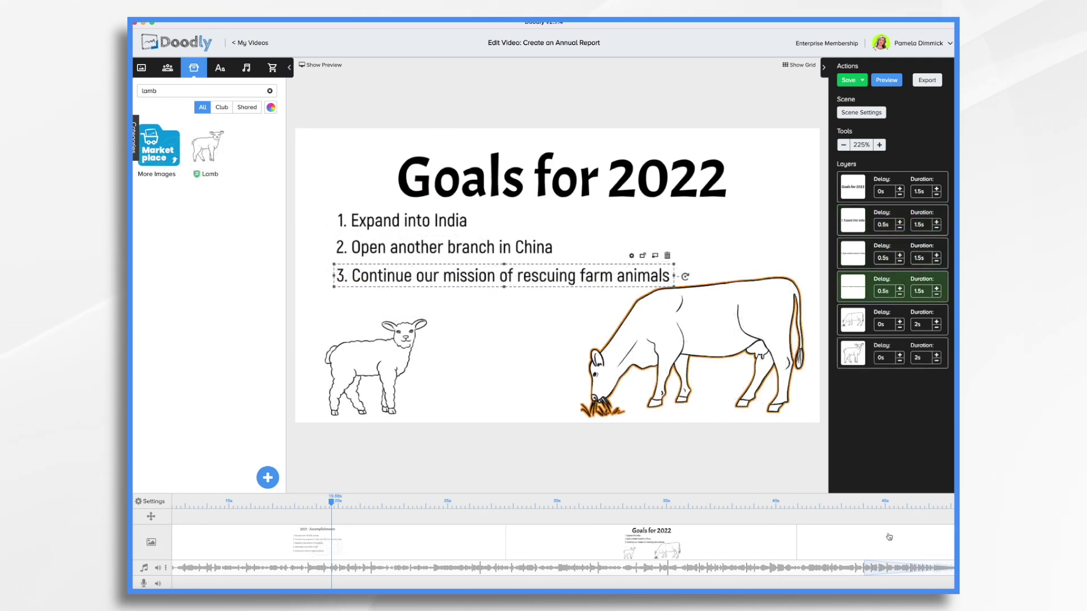
Extend the Country Time music clip to the end of the shifted closing scene.
scroll(889, 537, right, 5)
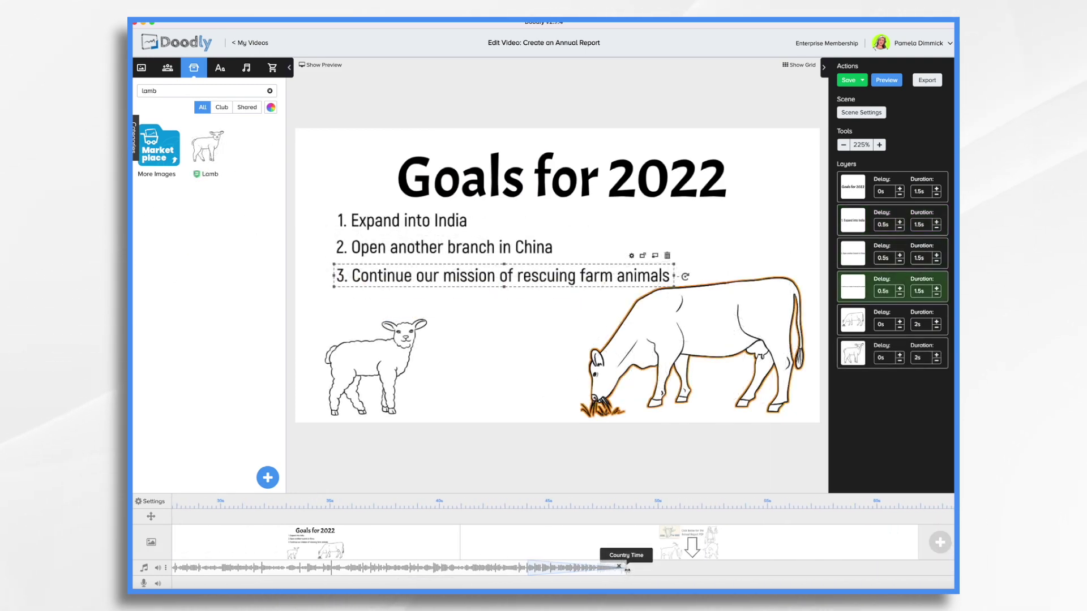
drag(625, 568, 791, 569)
drag(875, 568, 918, 571)
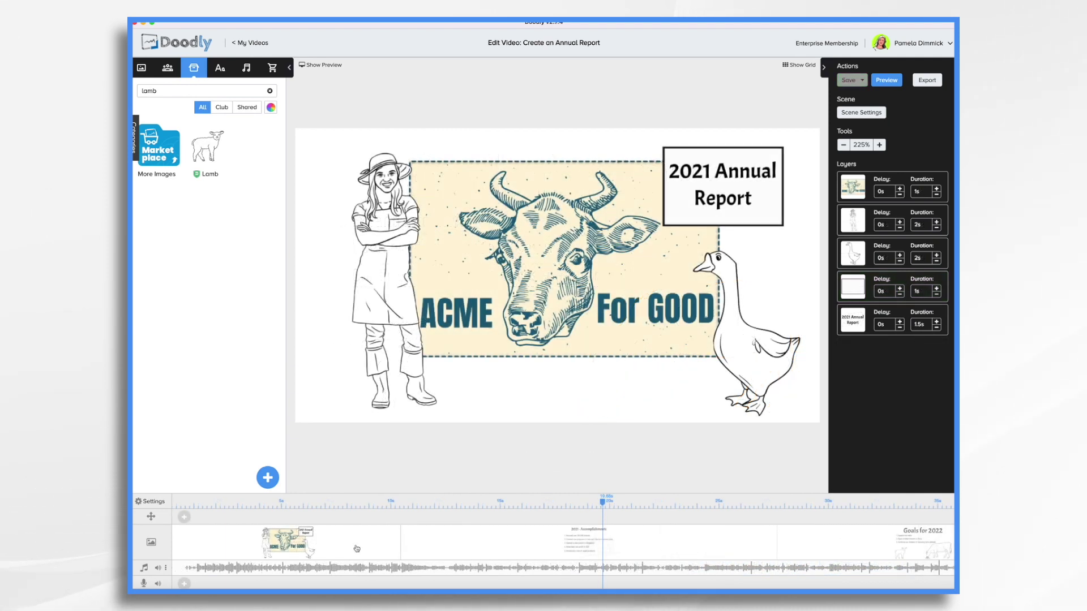
Extend the title scene's boxed text to read "2021 Annual Report Now Available".
click(735, 179)
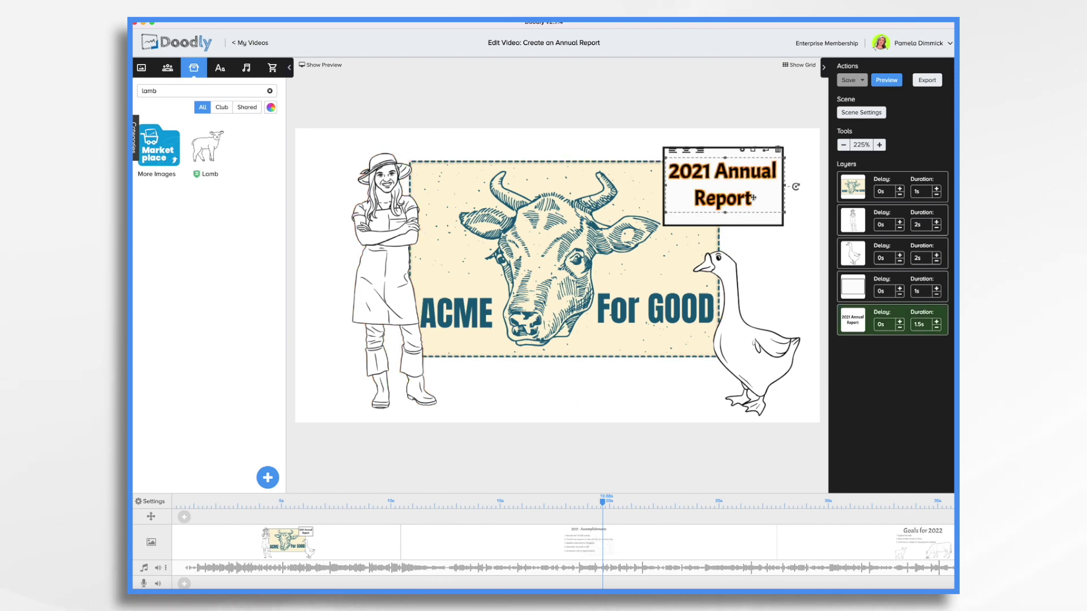
double_click(753, 197)
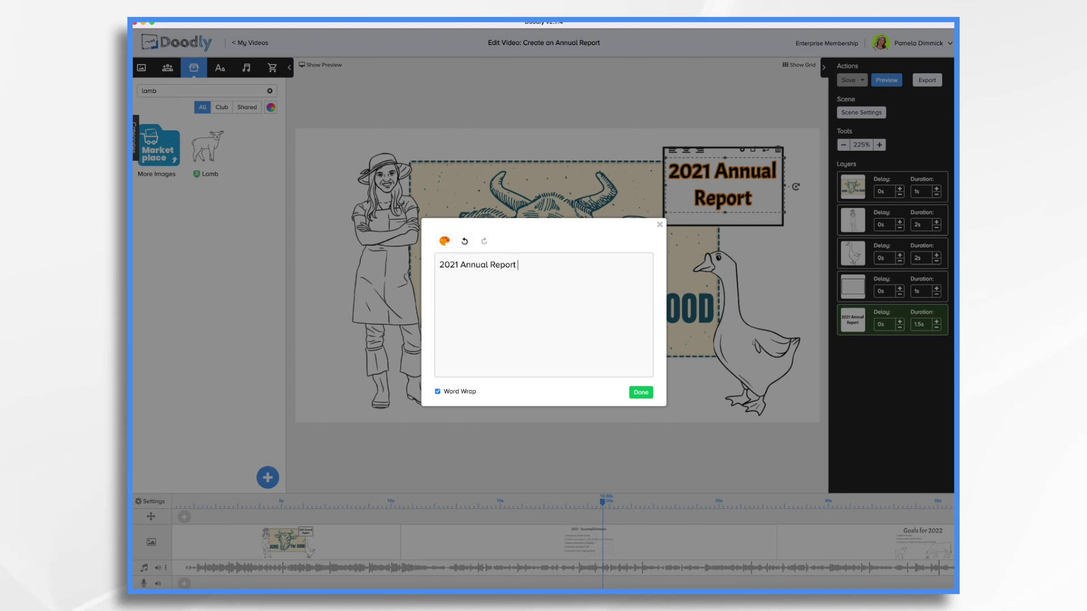
text(Now Available)
click(641, 392)
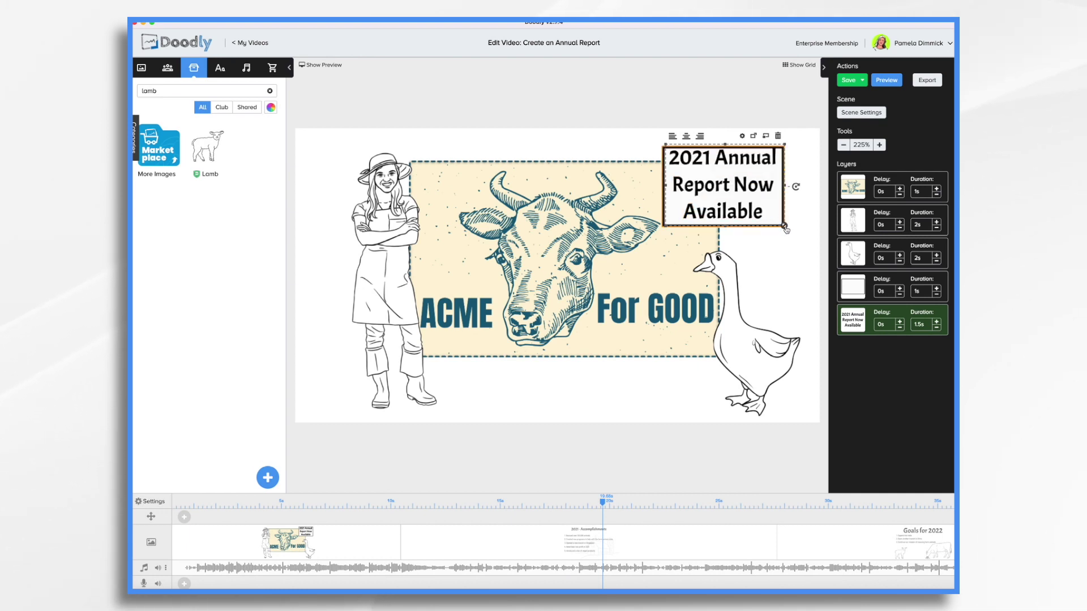
Shrink the "2021 Annual Report Now Available" text slightly and center it inside its rectangular frame.
drag(786, 228, 772, 218)
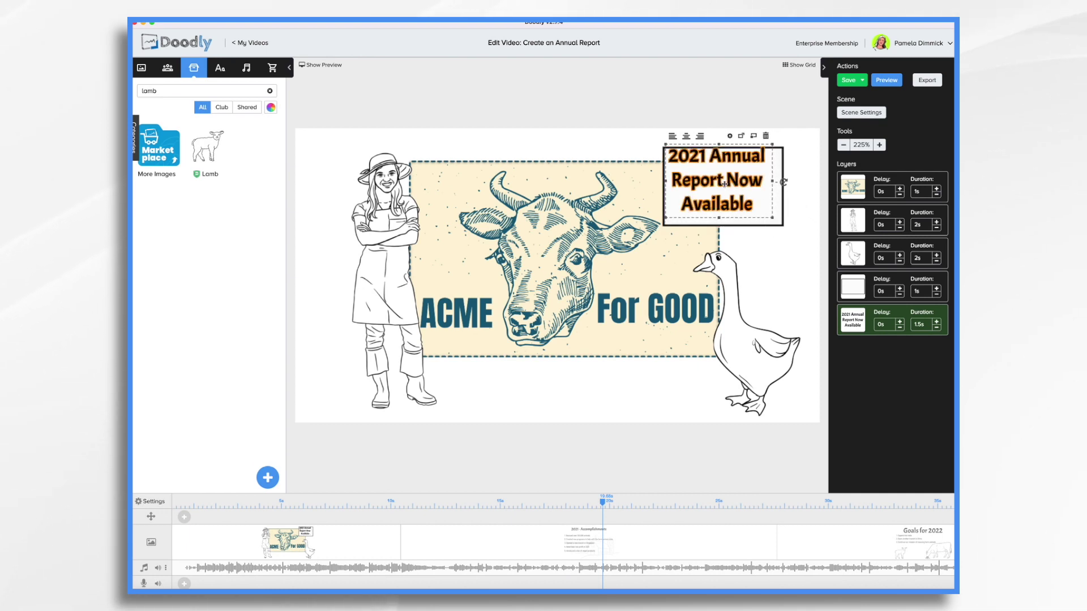
drag(724, 184, 730, 192)
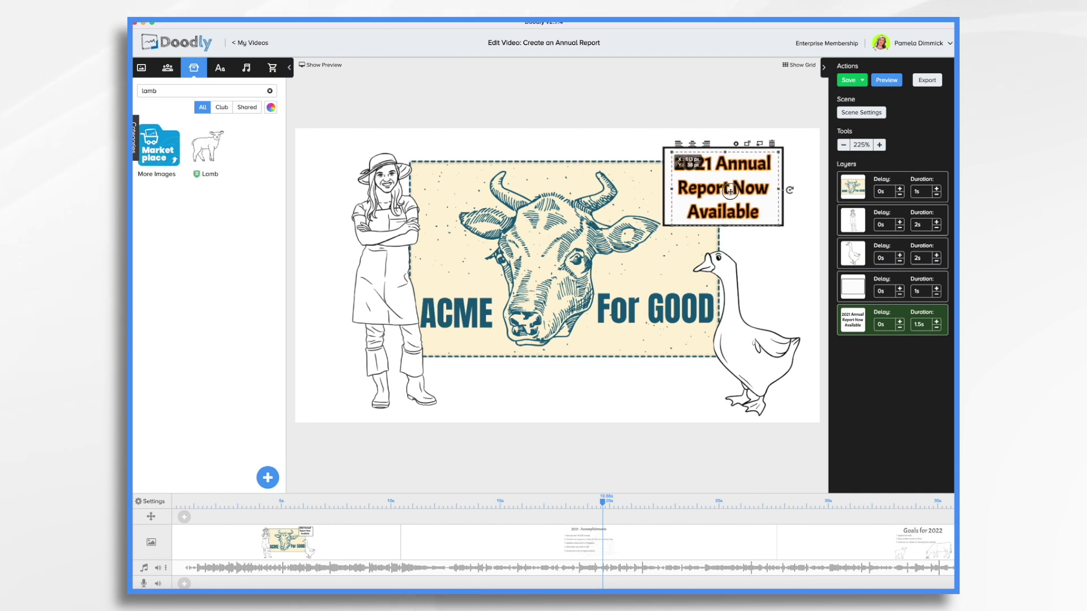
click(767, 259)
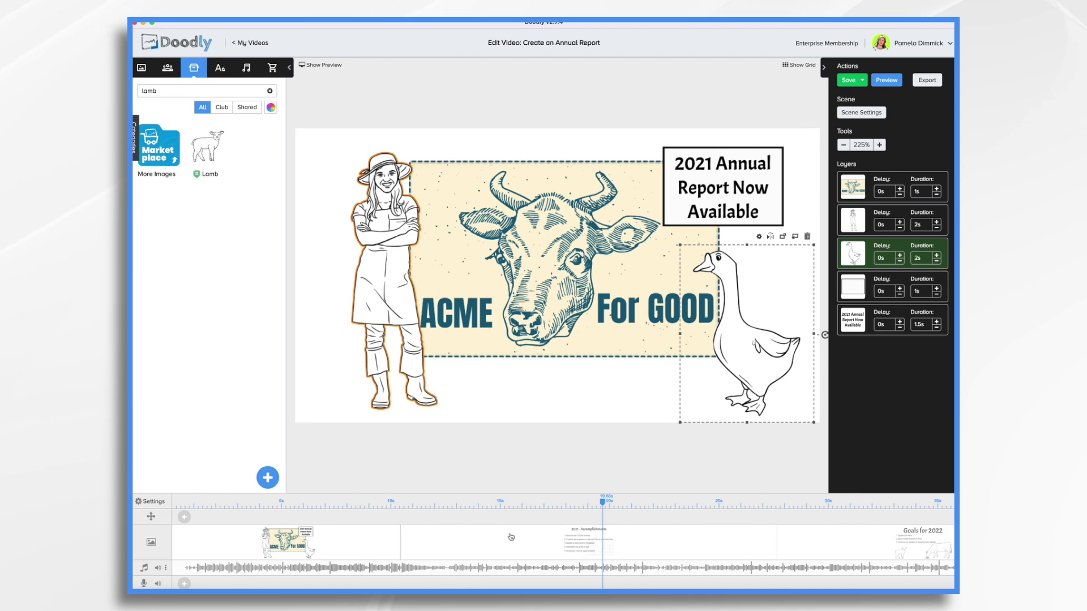
Change the accomplishments scene's heading to "2021 Highlights" and reposition it above the numbered list.
scroll(814, 537, right, 10)
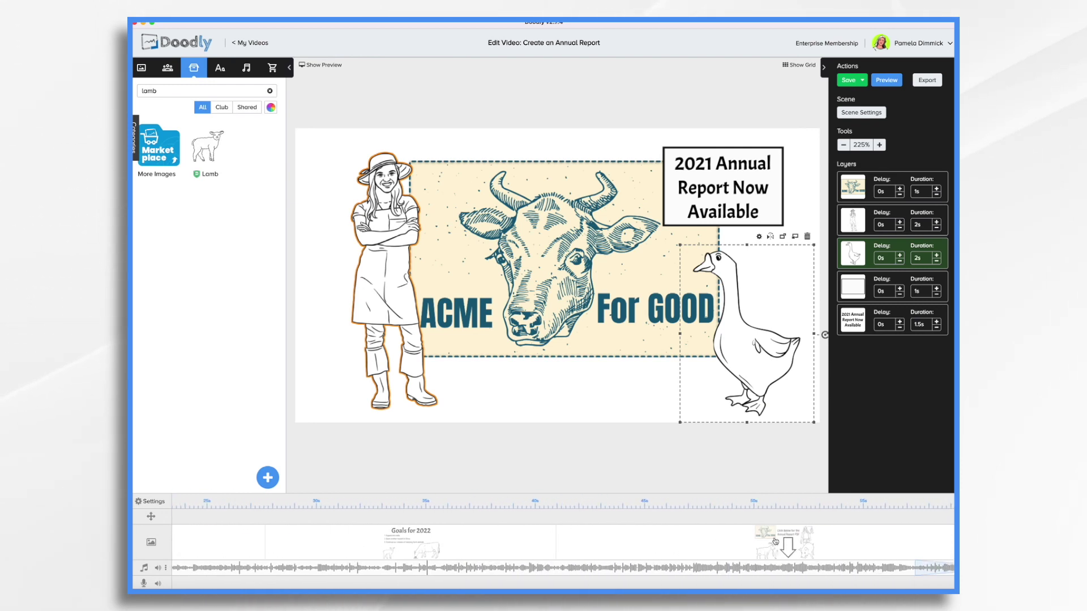
click(775, 542)
scroll(776, 542, right, 5)
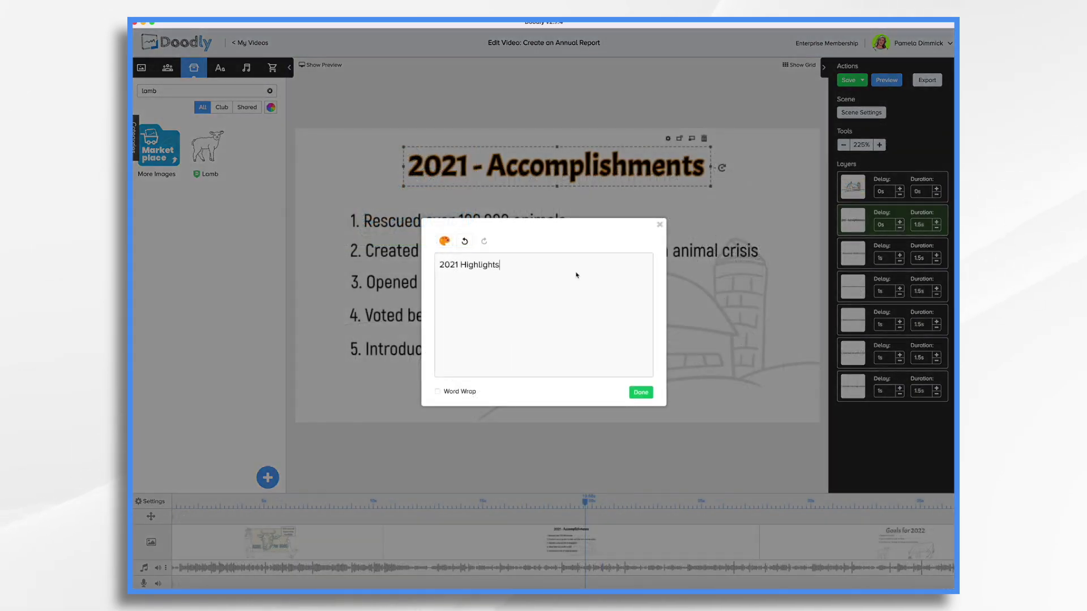
click(641, 393)
drag(589, 173, 593, 159)
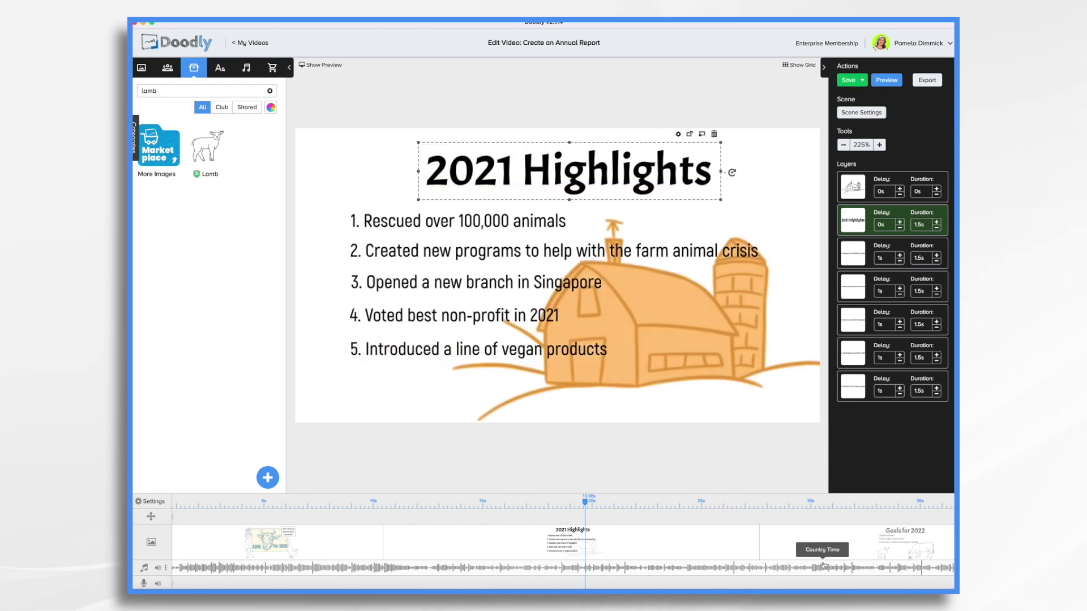
Change the goals scene's title to "Top 3 Goals for 2022" and shift the three goal lines together slightly down.
click(803, 560)
scroll(803, 560, right, 5)
double_click(566, 176)
text(T)
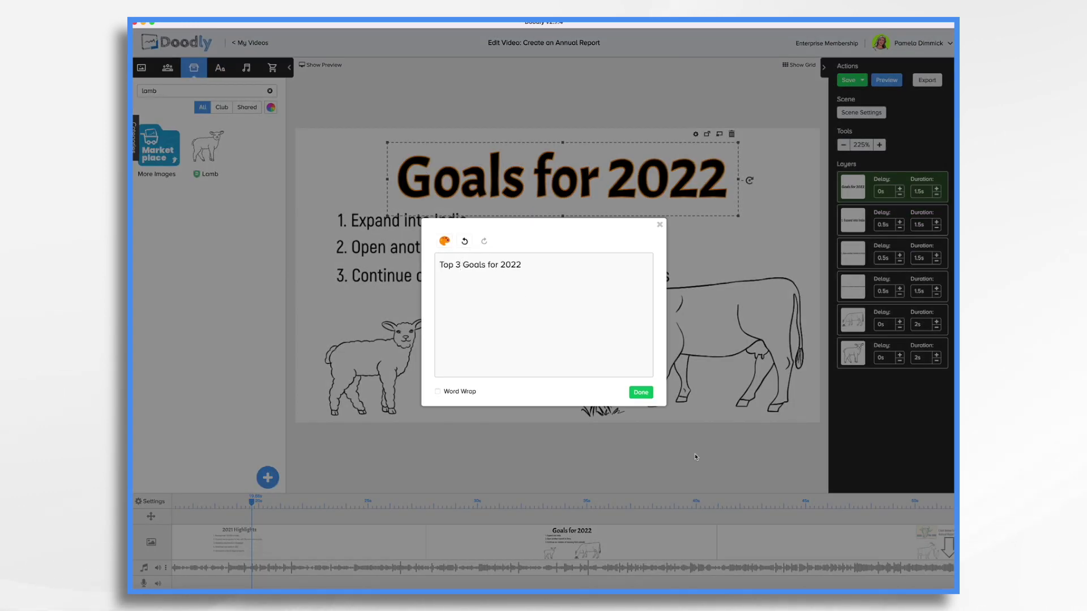
text(op 3)
click(640, 392)
click(413, 279)
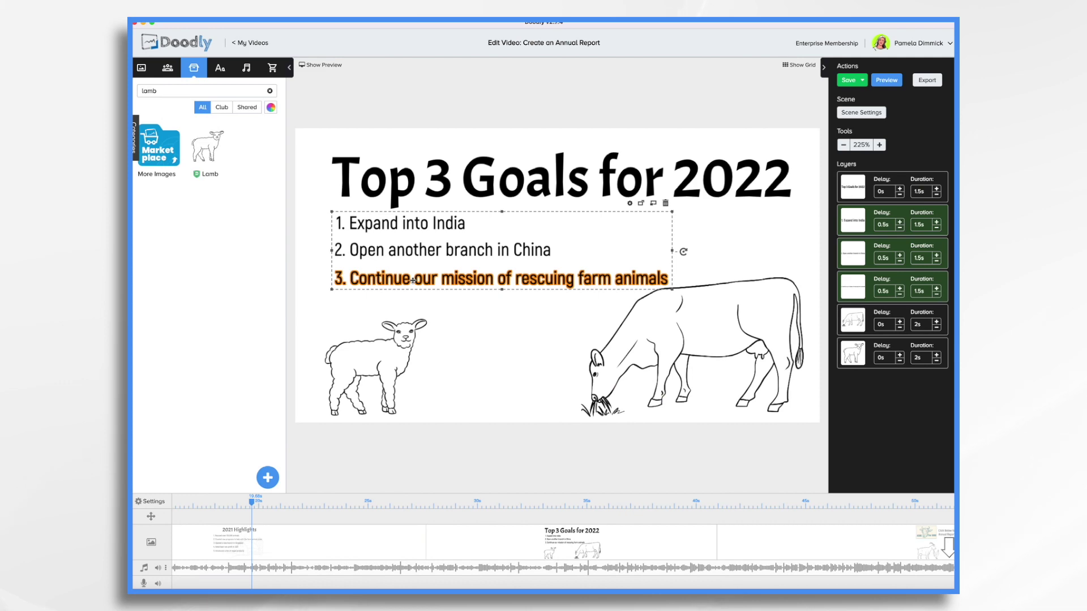